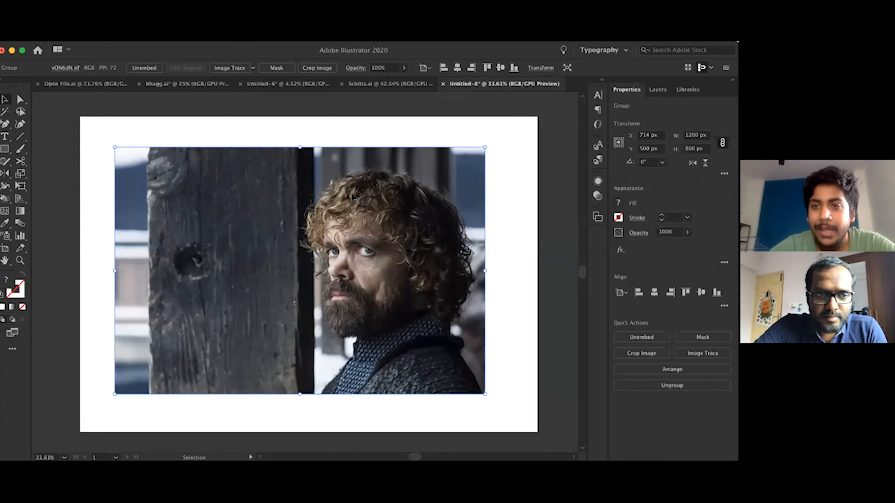
Lower the reference photo's opacity to 45% and deselect it
{"action": "left_click", "coordinate": [687, 232]}
{"action": "left_click", "coordinate": [665, 246]}
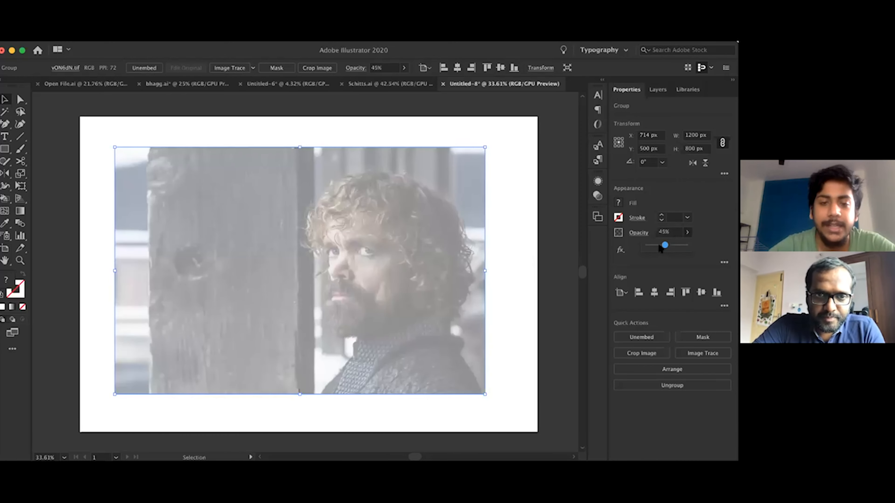
{"action": "left_click", "coordinate": [535, 260]}
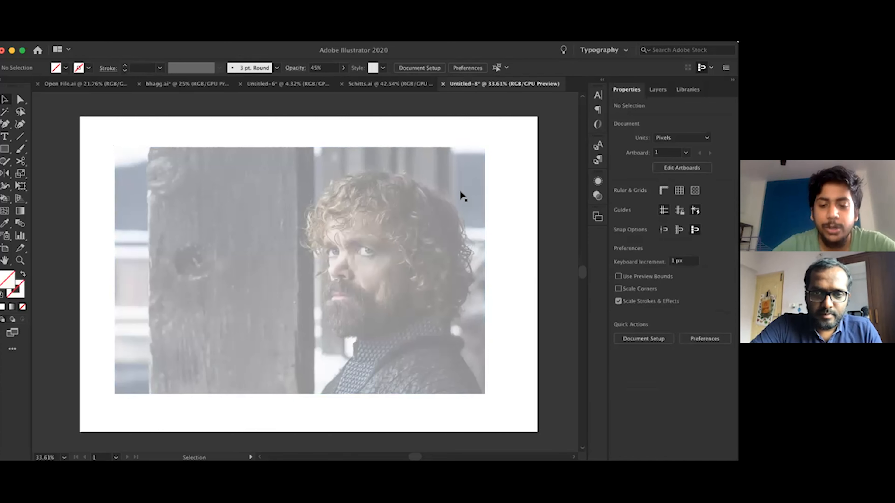
Set up the Pen tool with no fill and a 6 pt black stroke, removing the stray test point
{"action": "key", "text": "p"}
{"action": "scroll", "coordinate": [320, 235], "scroll_direction": "up", "scroll_amount": 2}
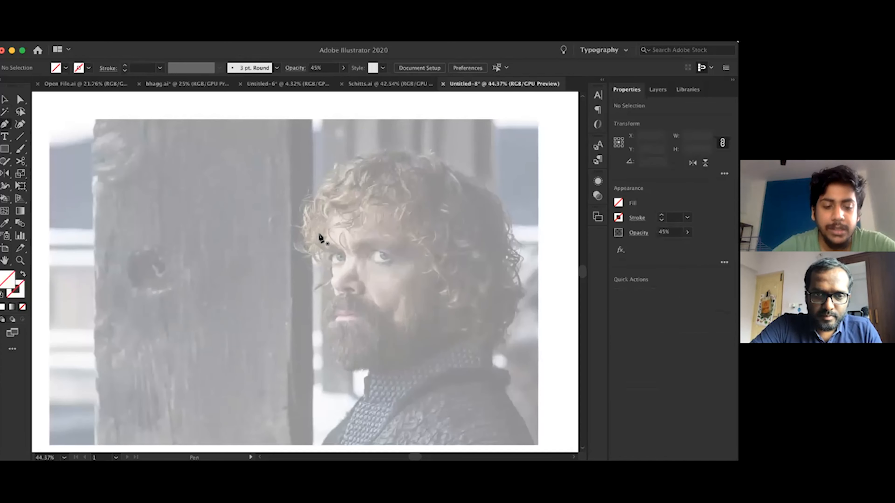
{"action": "key", "text": "d"}
{"action": "key", "text": "slash"}
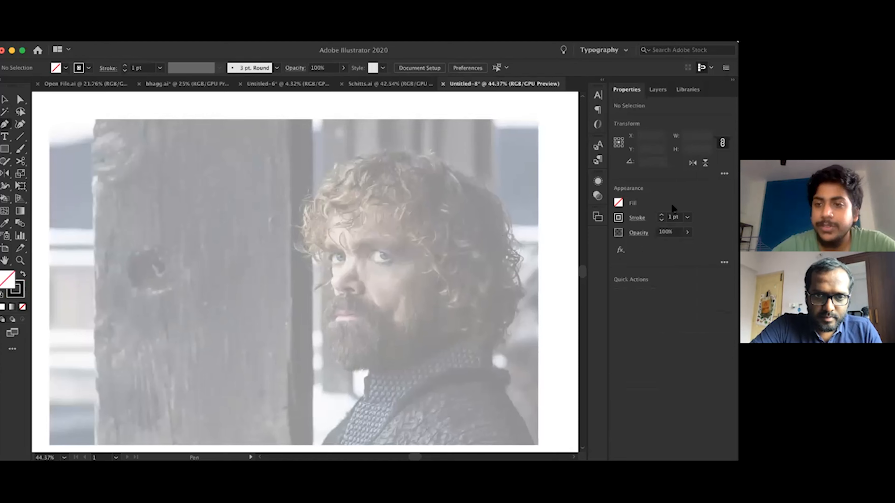
{"action": "left_click", "coordinate": [687, 217]}
{"action": "left_click", "coordinate": [692, 308]}
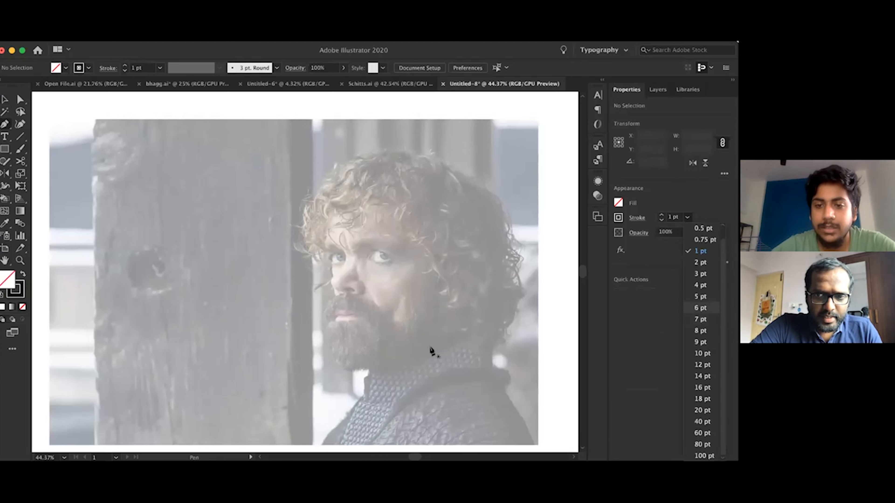
{"action": "left_click", "coordinate": [431, 351]}
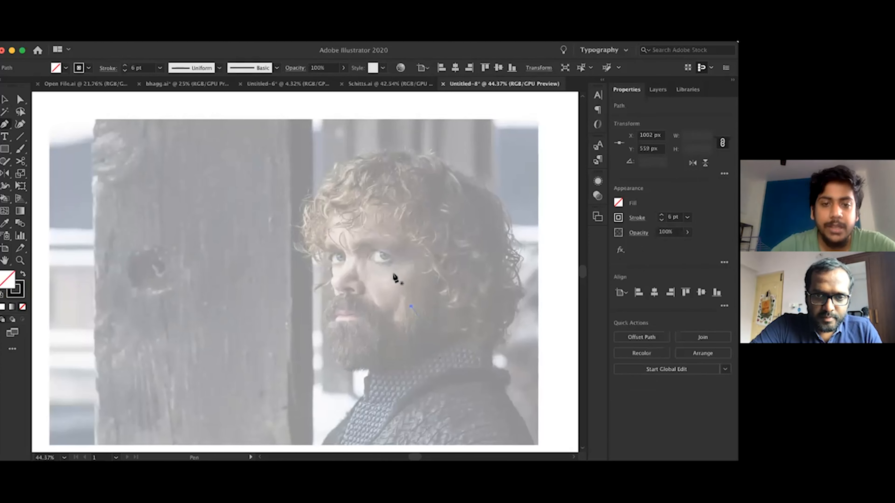
{"action": "key", "text": "super+z"}
Trace the face's front with straight segments from the hairline to the nose bridge and chin, and add a curved jaw segment
{"action": "scroll", "coordinate": [365, 267], "scroll_direction": "up", "scroll_amount": 3}
{"action": "scroll", "coordinate": [304, 205], "scroll_direction": "down", "scroll_amount": 3}
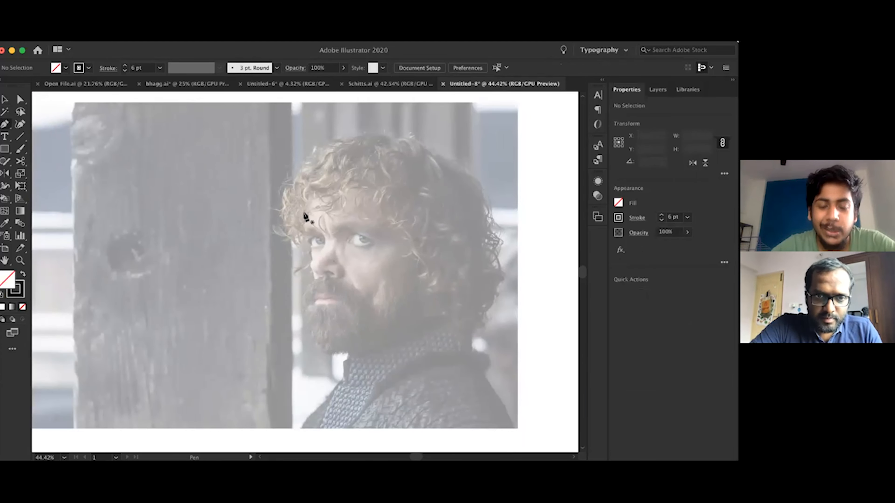
{"action": "scroll", "coordinate": [306, 216], "scroll_direction": "up", "scroll_amount": 3}
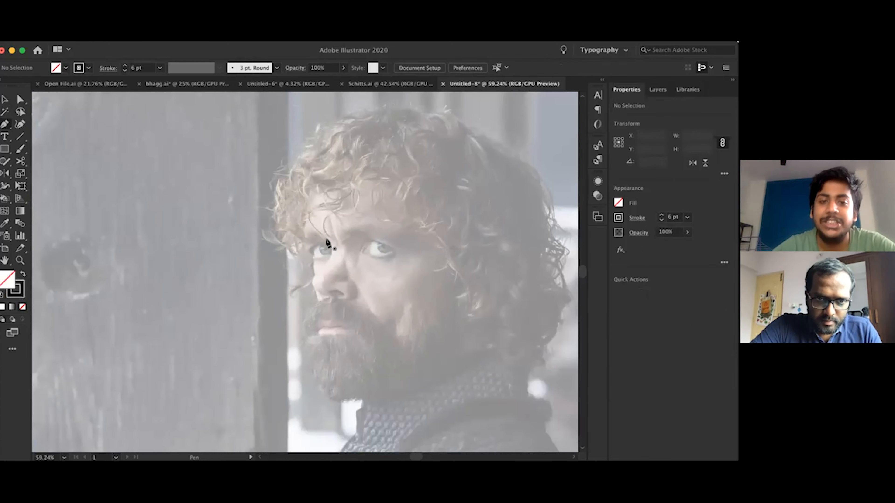
{"action": "left_click", "coordinate": [287, 181]}
{"action": "left_click", "coordinate": [336, 251]}
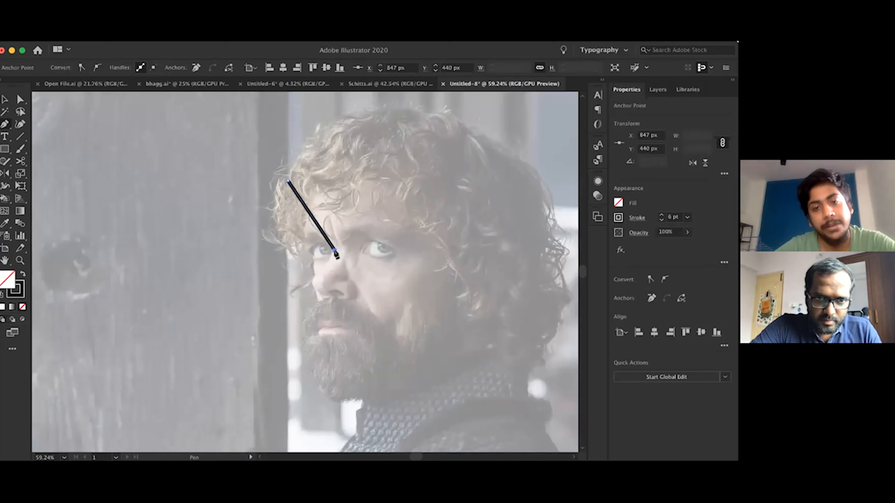
{"action": "left_click", "coordinate": [313, 396]}
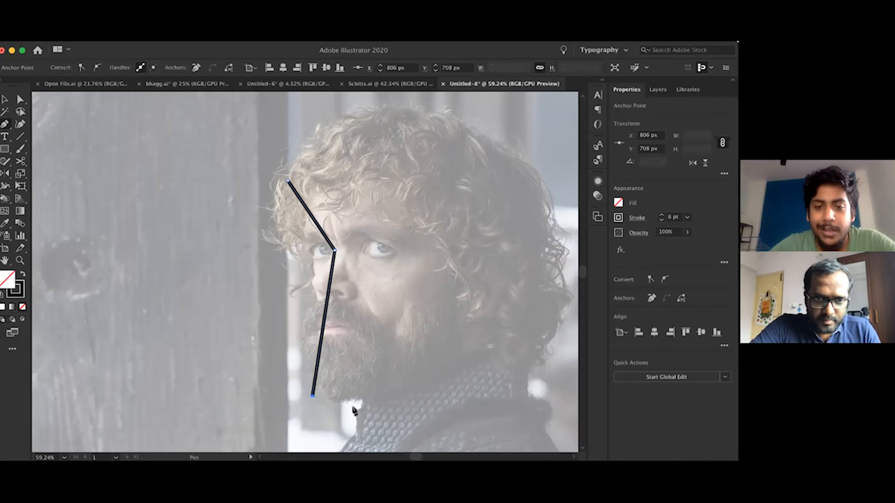
{"action": "scroll", "coordinate": [460, 345], "scroll_direction": "down", "scroll_amount": 2}
{"action": "mouse_move", "coordinate": [461, 345]}
{"action": "left_mouse_down"}
{"action": "mouse_move", "coordinate": [486, 279]}
{"action": "mouse_move", "coordinate": [473, 281]}
{"action": "left_mouse_up"}
{"action": "left_click", "coordinate": [462, 344]}
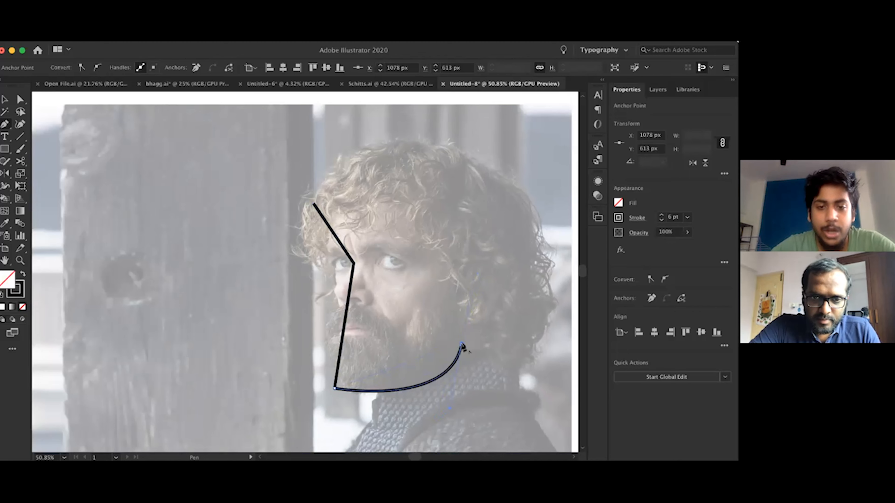
Close the face outline with a vertical segment up from the jaw and straight segments across the top of the forehead
{"action": "left_click", "coordinate": [453, 212], "text": "shift"}
{"action": "key", "text": "super+z"}
{"action": "left_click", "coordinate": [460, 189], "text": "shift"}
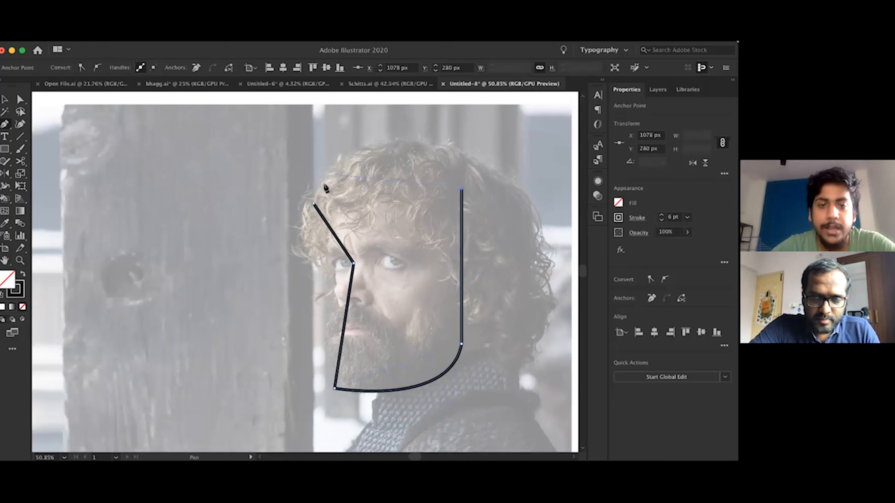
{"action": "left_click", "coordinate": [359, 176]}
{"action": "left_click", "coordinate": [314, 204]}
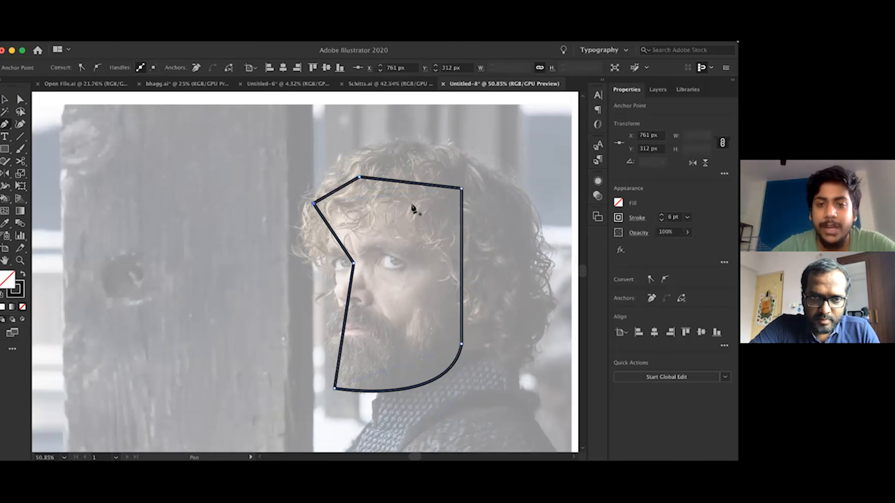
Draw a circle about 55 px wide around the eye inside the face outline
{"action": "scroll", "coordinate": [412, 208], "scroll_direction": "up", "scroll_amount": 1}
{"action": "scroll", "coordinate": [411, 205], "scroll_direction": "up", "scroll_amount": 5}
{"action": "key", "text": "l"}
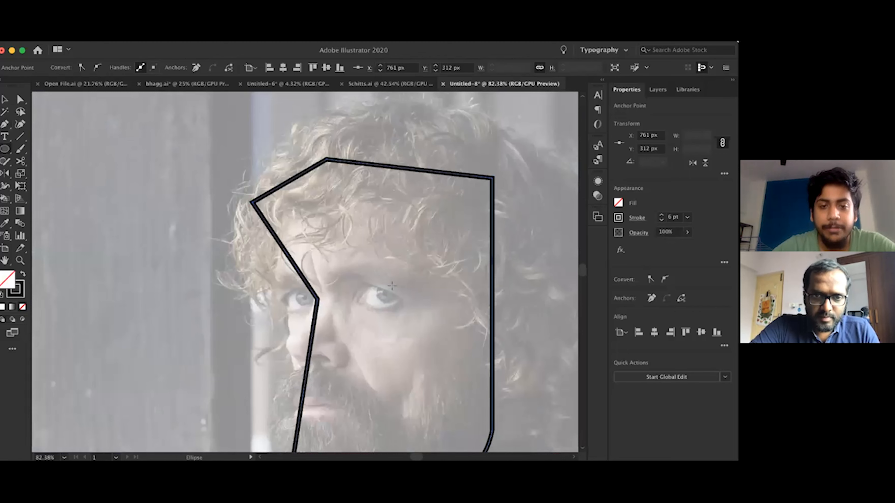
{"action": "scroll", "coordinate": [392, 285], "scroll_direction": "down", "scroll_amount": 5}
{"action": "key", "text": "v"}
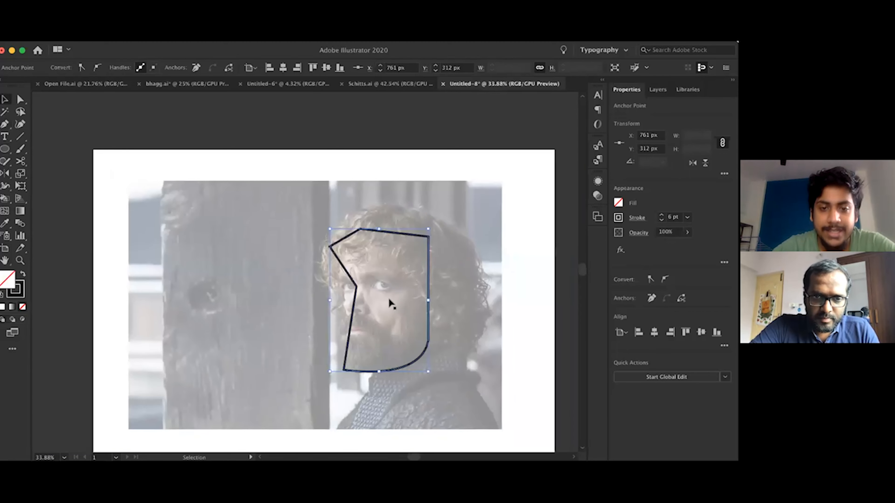
{"action": "scroll", "coordinate": [388, 299], "scroll_direction": "up", "scroll_amount": 2}
{"action": "scroll", "coordinate": [390, 288], "scroll_direction": "up", "scroll_amount": 4}
{"action": "key", "text": "l"}
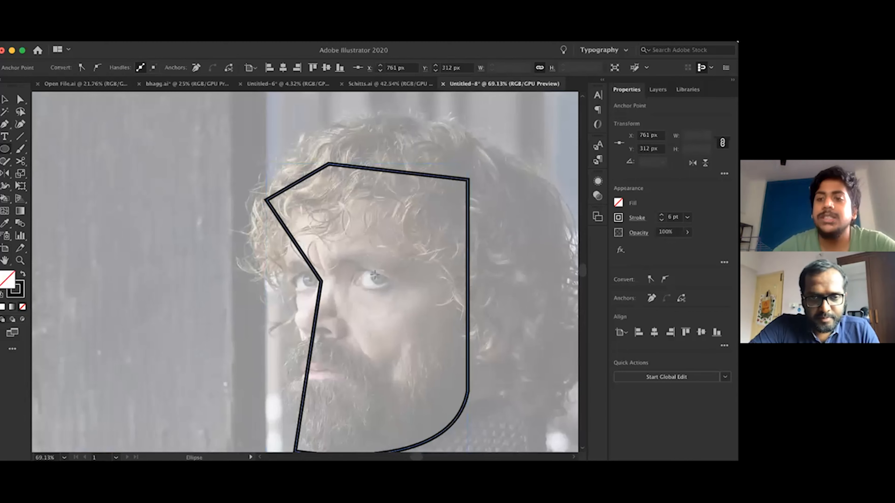
{"action": "left_click", "coordinate": [354, 266]}
{"action": "left_click_drag", "start_coordinate": [388, 289], "coordinate": [388, 289]}
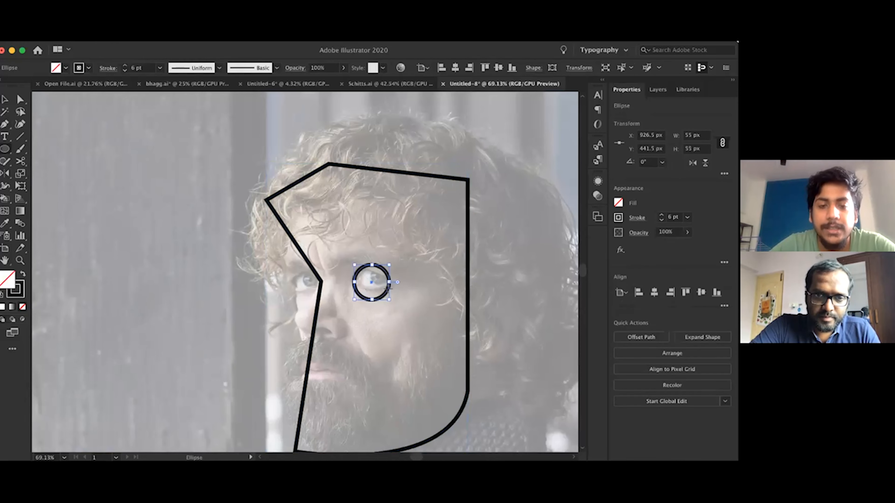
Draw a slanted eyelid line across the upper part of the eye circle and set its stroke to 3 pt
{"action": "scroll", "coordinate": [388, 289], "scroll_direction": "up", "scroll_amount": 3}
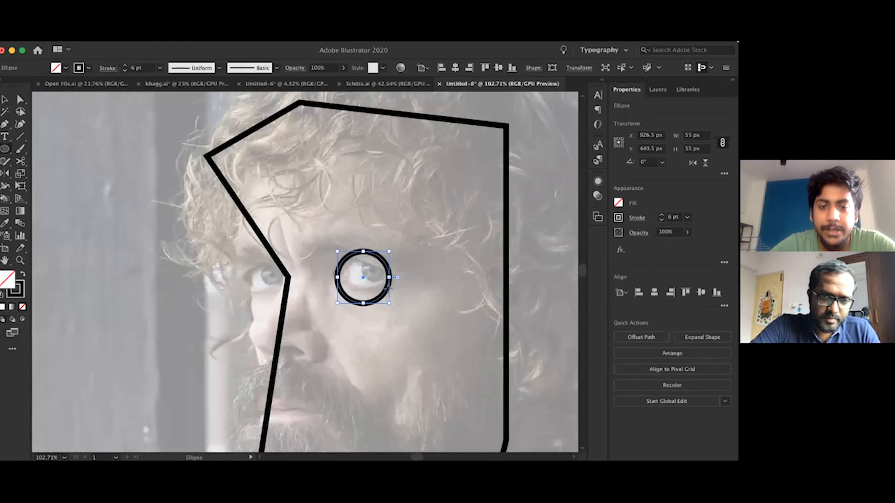
{"action": "scroll", "coordinate": [388, 287], "scroll_direction": "up", "scroll_amount": 3}
{"action": "key", "text": "p"}
{"action": "left_click", "coordinate": [317, 234]}
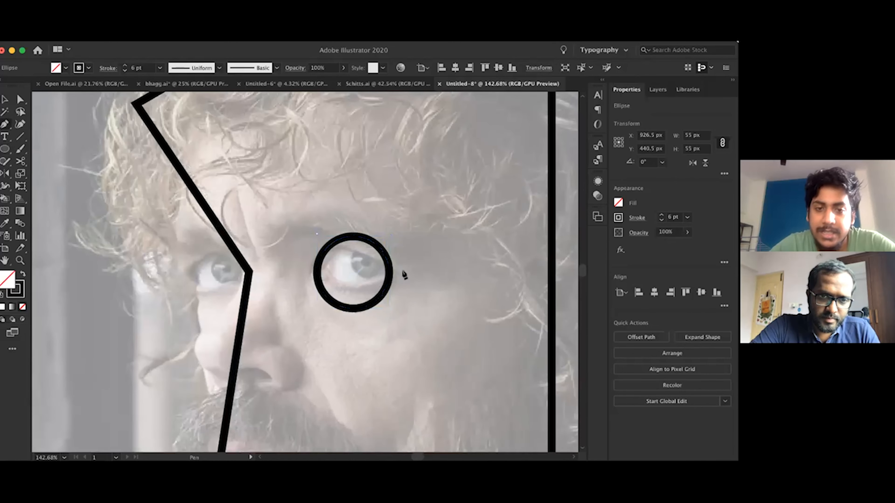
{"action": "left_click", "coordinate": [408, 276]}
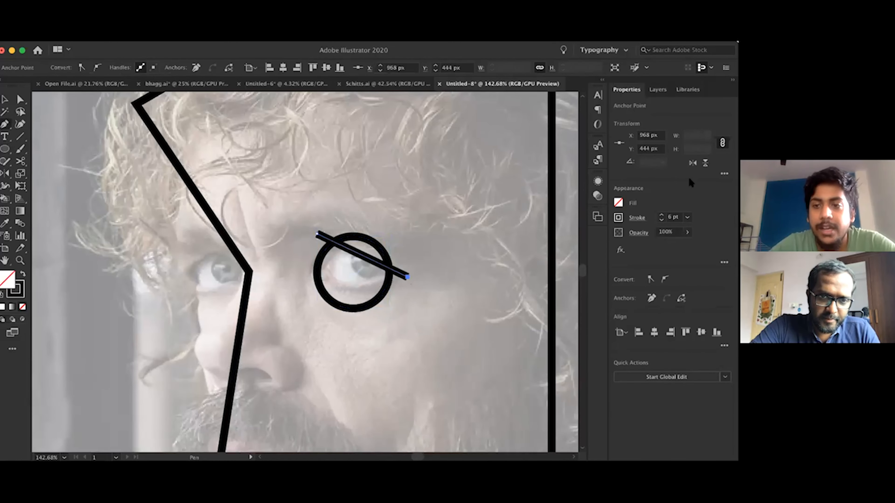
{"action": "left_click", "coordinate": [687, 216]}
{"action": "left_click", "coordinate": [699, 274]}
Add anchor points where the eyelid line crosses the eye circle and delete the arc above the line
{"action": "key", "text": "v"}
{"action": "left_click", "coordinate": [389, 258]}
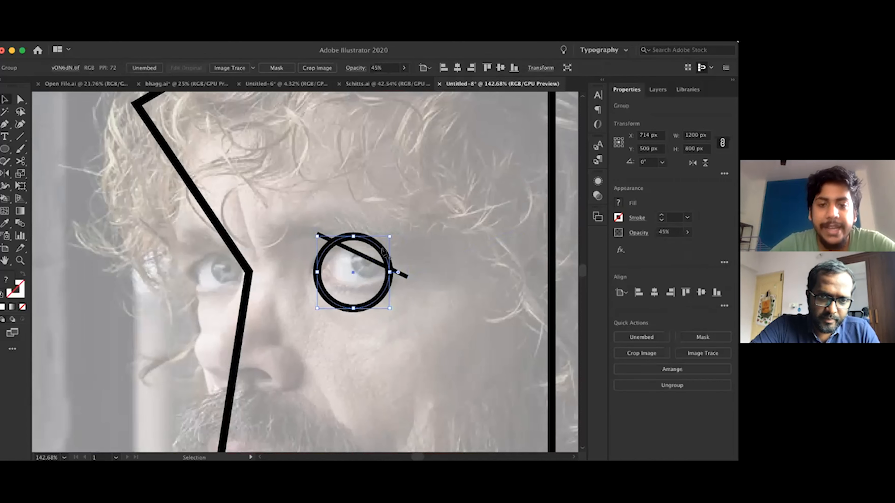
{"action": "key", "text": "plus"}
{"action": "left_click", "coordinate": [334, 242]}
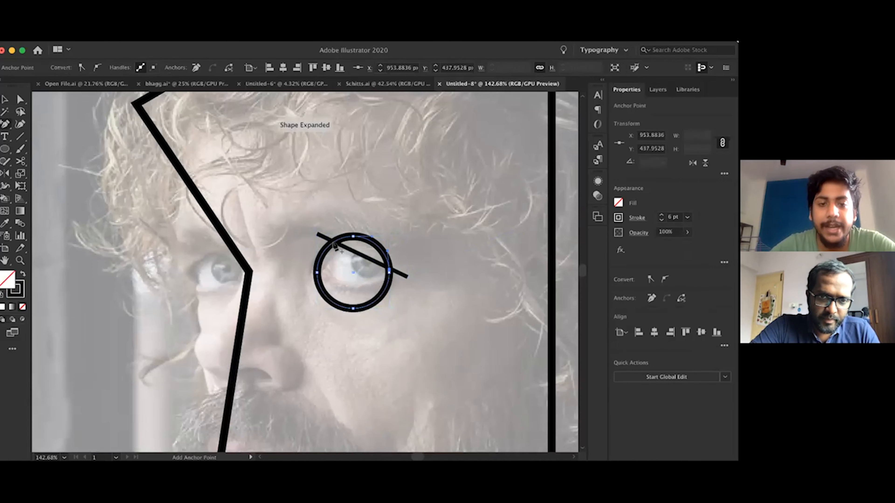
{"action": "key", "text": "a"}
{"action": "key", "text": "Delete"}
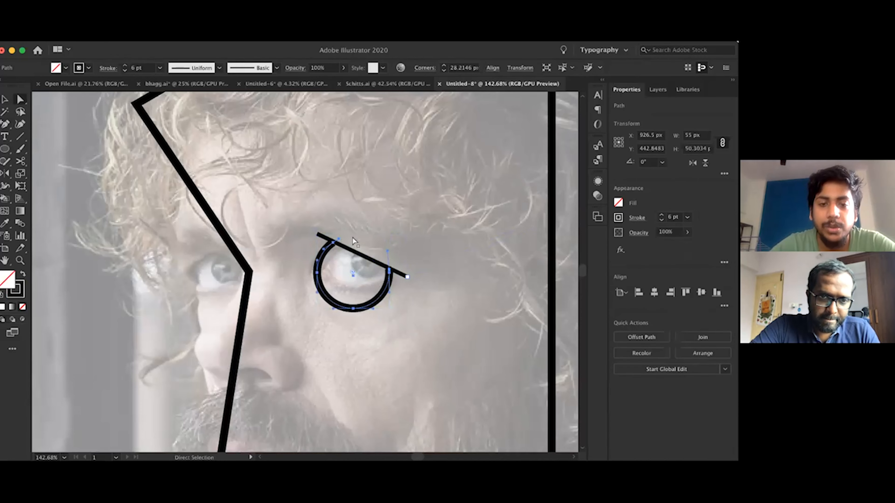
{"action": "scroll", "coordinate": [424, 324], "scroll_direction": "down", "scroll_amount": 3}
{"action": "scroll", "coordinate": [424, 324], "scroll_direction": "down", "scroll_amount": 3}
{"action": "key", "text": "v"}
{"action": "left_click", "coordinate": [421, 335]}
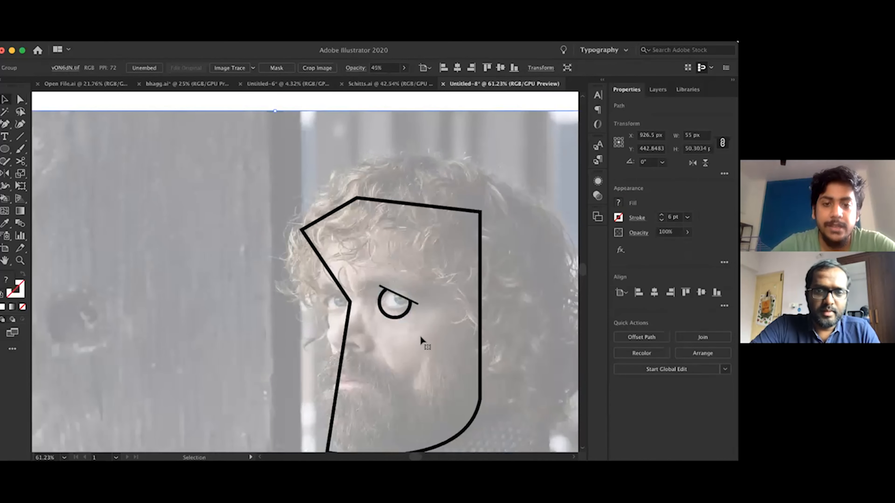
{"action": "key", "text": "Delete"}
{"action": "key", "text": "super+z"}
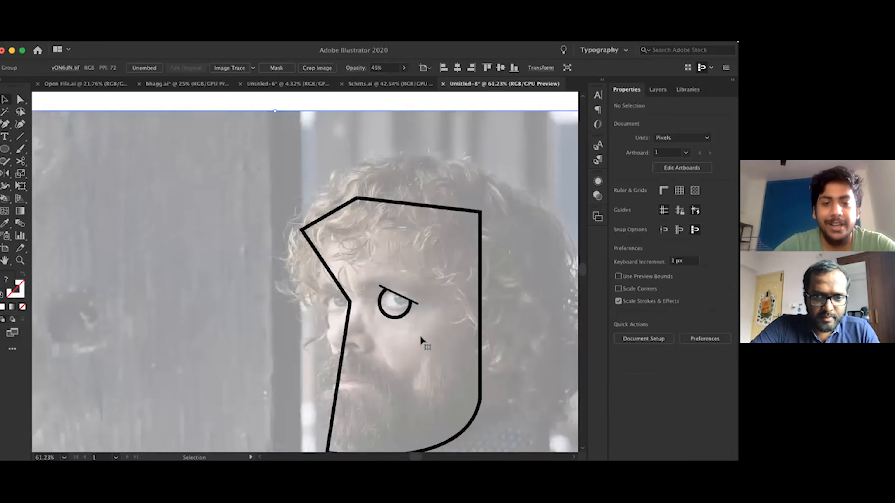
Draw a circle about 47 px wide around the other eye at the nose bridge and nudge it up by 1 px
{"action": "scroll", "coordinate": [421, 336], "scroll_direction": "up", "scroll_amount": 3}
{"action": "left_click", "coordinate": [397, 283]}
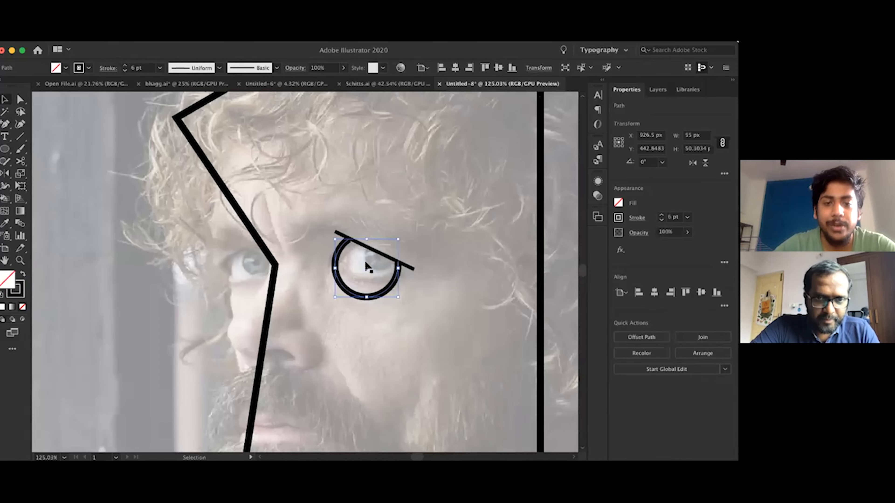
{"action": "key", "text": "l"}
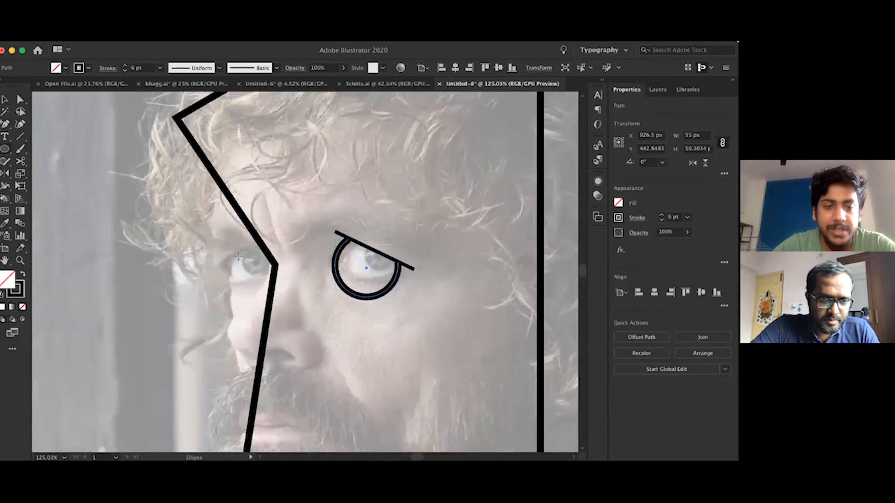
{"action": "left_click_drag", "start_coordinate": [231, 246], "coordinate": [285, 300]}
{"action": "key", "text": "i"}
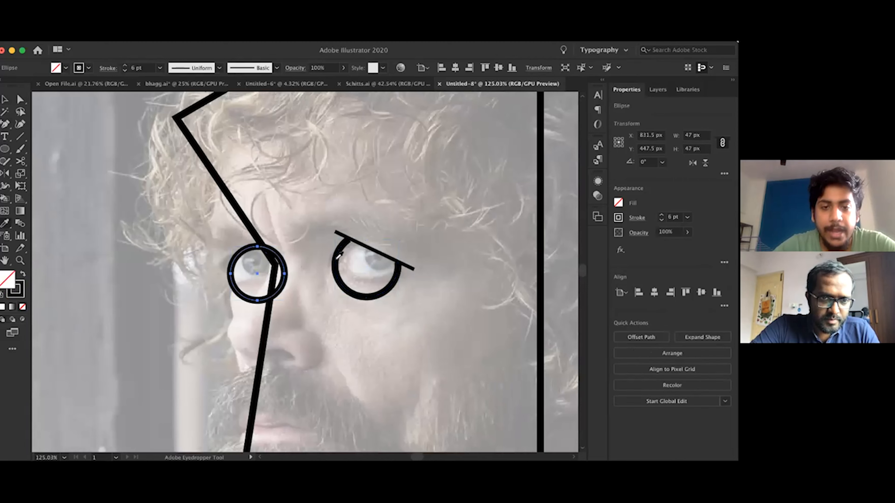
{"action": "key", "text": "Up"}
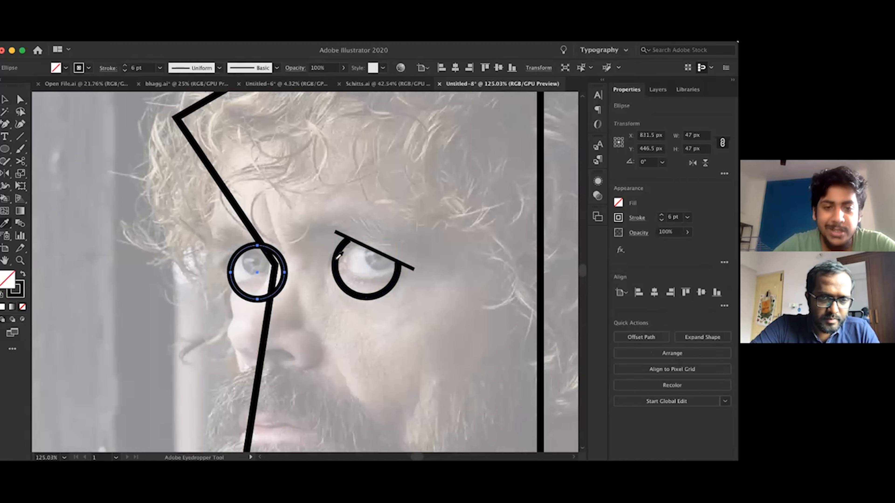
Add anchor points where the face outline crosses the smaller eye circle and delete the corner point inside the circle
{"action": "key", "text": "a"}
{"action": "left_click", "coordinate": [267, 329]}
{"action": "key", "text": "plus"}
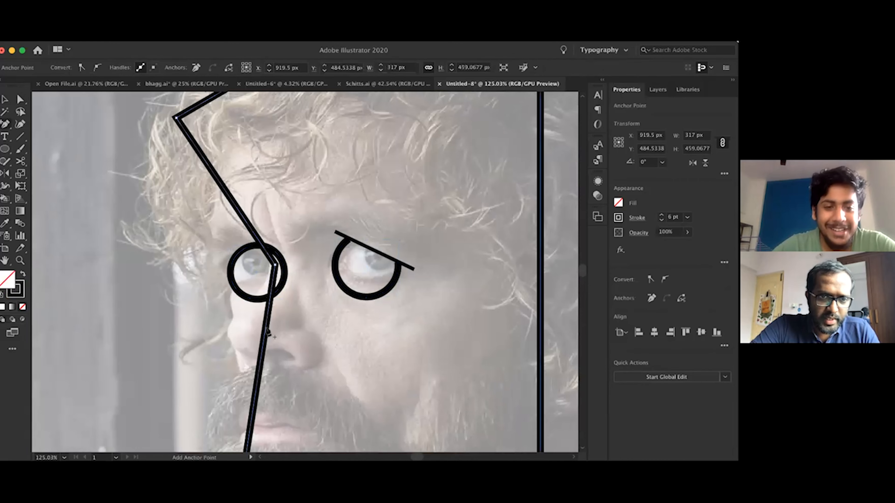
{"action": "scroll", "coordinate": [268, 311], "scroll_direction": "up", "scroll_amount": 2}
{"action": "scroll", "coordinate": [270, 314], "scroll_direction": "up", "scroll_amount": 3}
{"action": "left_click", "coordinate": [274, 289]}
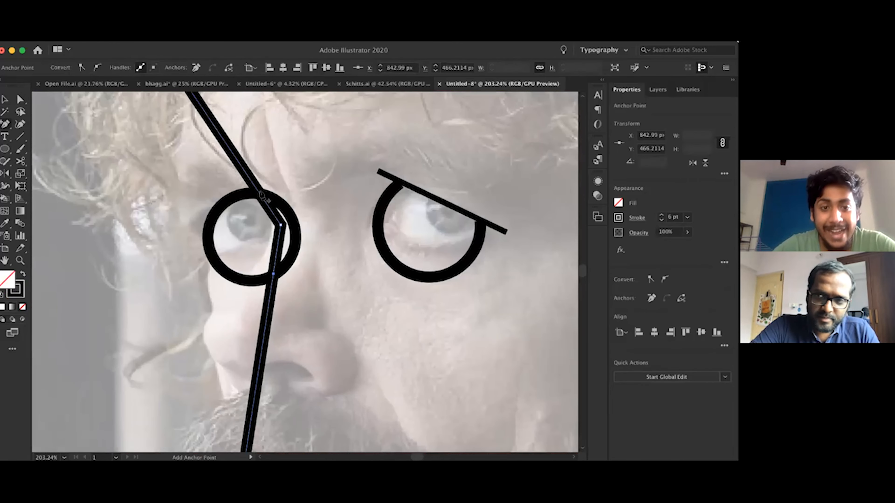
{"action": "left_click", "coordinate": [259, 193]}
{"action": "key", "text": "a"}
{"action": "left_click", "coordinate": [282, 225]}
{"action": "key", "text": "Delete"}
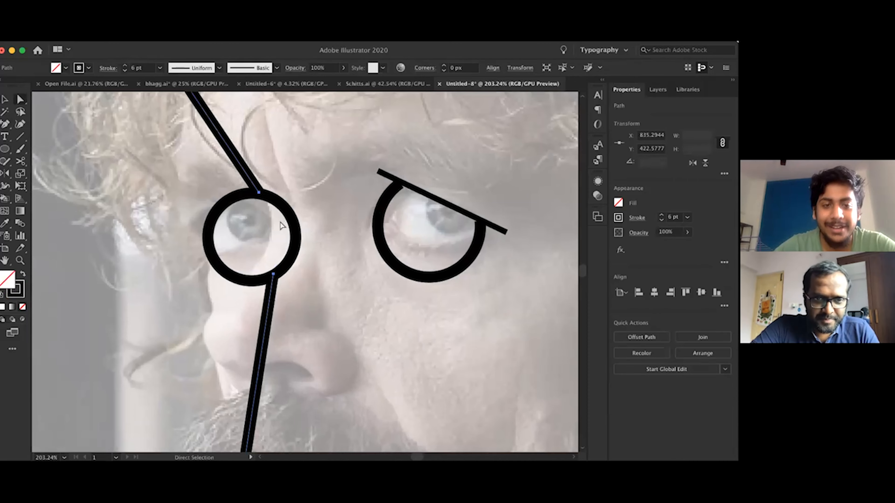
Draw a slanted eyelid line across the smaller eye circle and copy the first eyelid line's stroke style to it
{"action": "scroll", "coordinate": [282, 226], "scroll_direction": "down", "scroll_amount": 5}
{"action": "scroll", "coordinate": [217, 237], "scroll_direction": "up", "scroll_amount": 4}
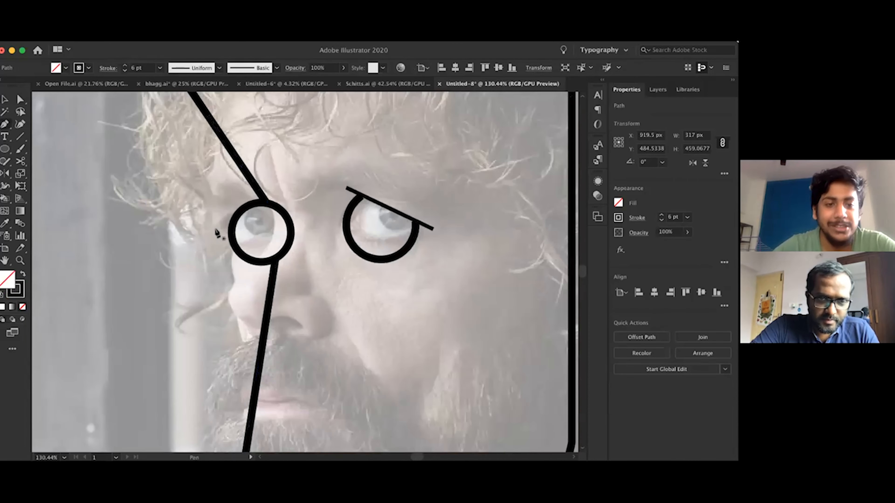
{"action": "key", "text": "p"}
{"action": "left_click", "coordinate": [216, 233]}
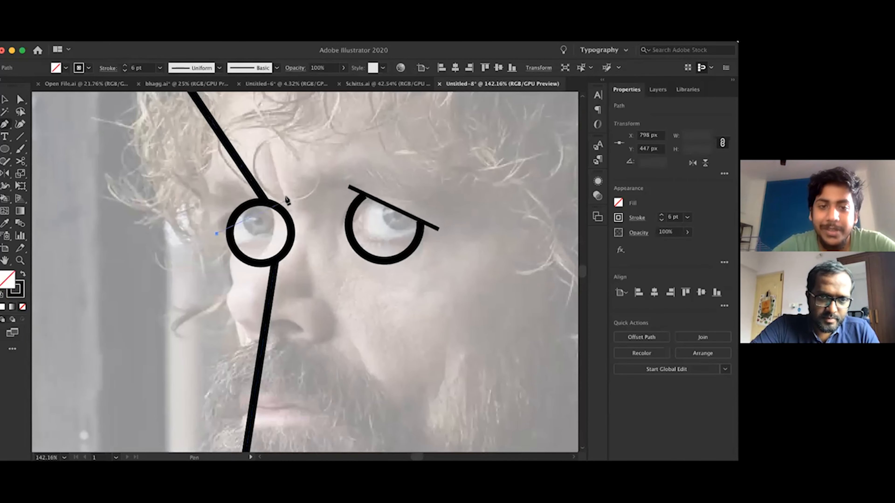
{"action": "left_click", "coordinate": [286, 198]}
{"action": "key", "text": "i"}
{"action": "left_click", "coordinate": [354, 185]}
Add anchor points where the eyelid line crosses the smaller eye circle and delete the arc above the line
{"action": "key", "text": "a"}
{"action": "scroll", "coordinate": [230, 220], "scroll_direction": "up", "scroll_amount": 1}
{"action": "left_click", "coordinate": [231, 220]}
{"action": "key", "text": "plus"}
{"action": "scroll", "coordinate": [238, 237], "scroll_direction": "up", "scroll_amount": 2}
{"action": "left_click", "coordinate": [229, 235]}
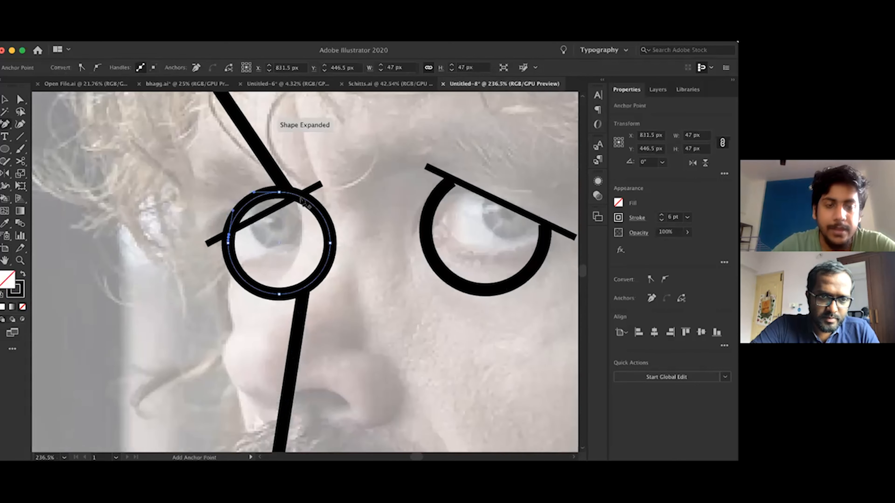
{"action": "left_click", "coordinate": [299, 196]}
{"action": "key", "text": "a"}
{"action": "left_click", "coordinate": [280, 193]}
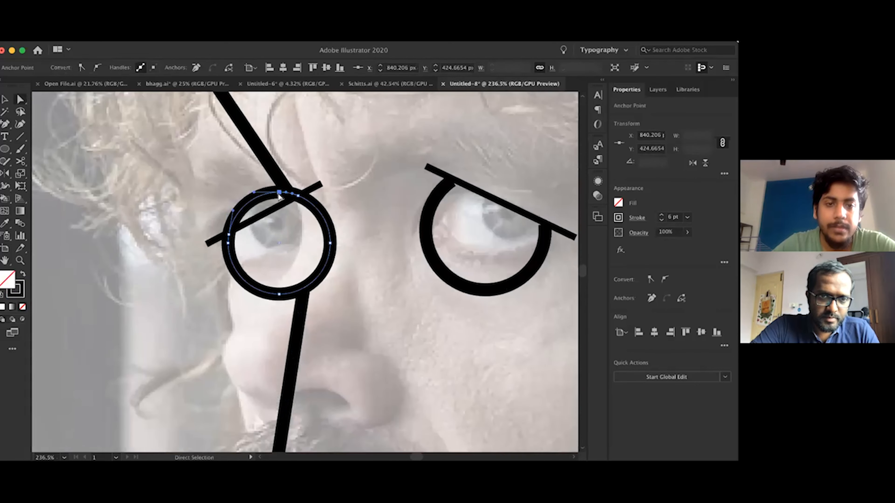
{"action": "key", "text": "Delete"}
Move the upper face outline's end point at the smaller eye down onto the eyelid line, at X 837 px, Y 426 px
{"action": "scroll", "coordinate": [281, 195], "scroll_direction": "down", "scroll_amount": 1}
{"action": "scroll", "coordinate": [281, 195], "scroll_direction": "down", "scroll_amount": 6}
{"action": "scroll", "coordinate": [281, 194], "scroll_direction": "up", "scroll_amount": 5}
{"action": "left_click_drag", "start_coordinate": [283, 191], "coordinate": [284, 194]}
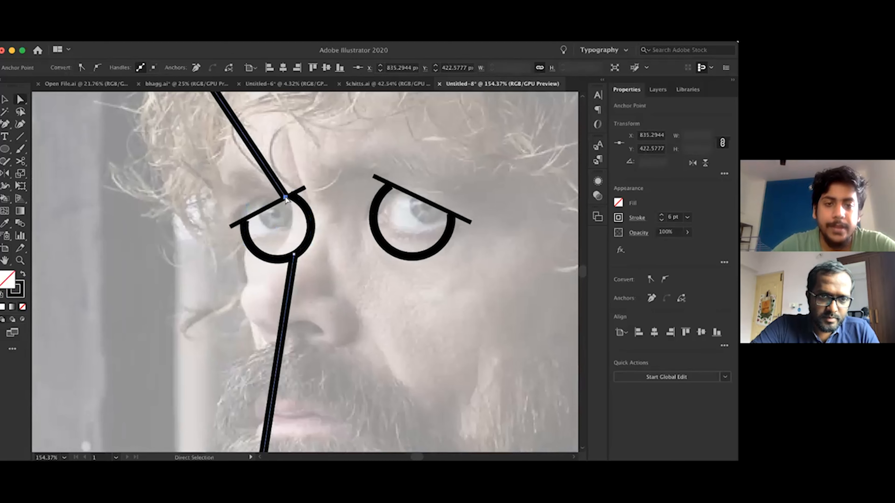
Remove the faded photo to view the face outline and eyes on their own, and restore it
{"action": "scroll", "coordinate": [286, 197], "scroll_direction": "down", "scroll_amount": 2}
{"action": "scroll", "coordinate": [346, 277], "scroll_direction": "down", "scroll_amount": 6}
{"action": "key", "text": "v"}
{"action": "left_click", "coordinate": [346, 277]}
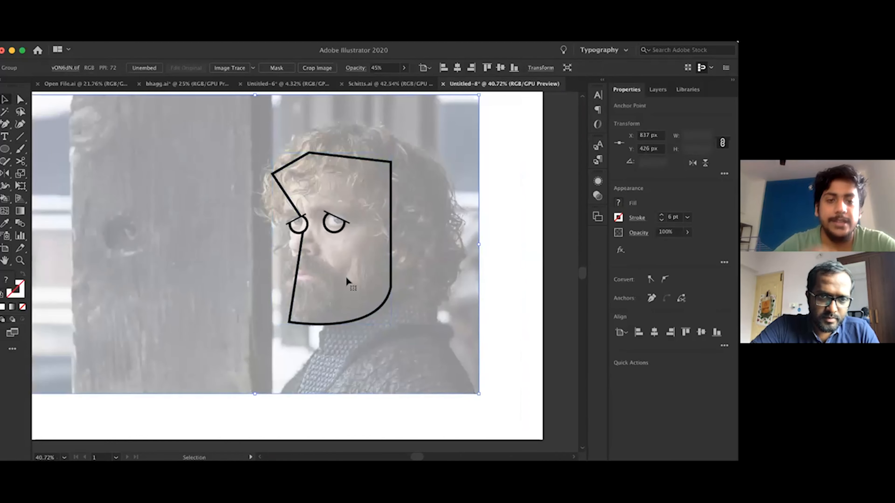
{"action": "key", "text": "Delete"}
{"action": "scroll", "coordinate": [346, 278], "scroll_direction": "up", "scroll_amount": 2}
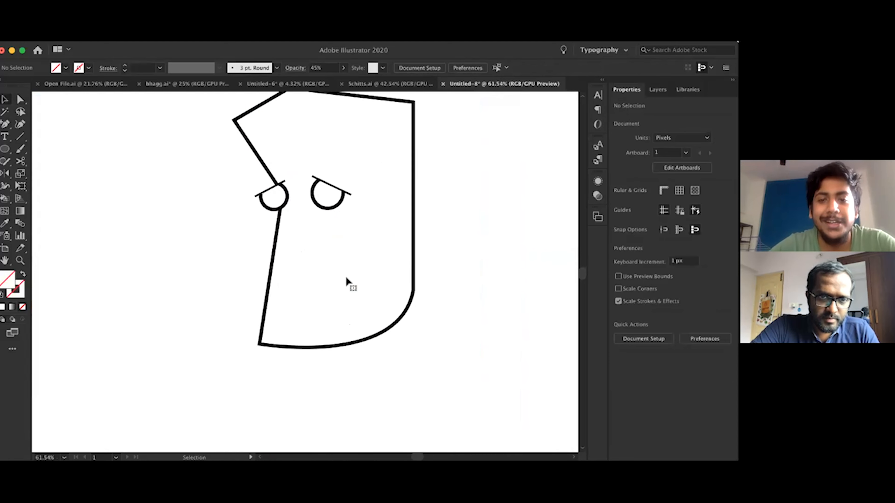
{"action": "key", "text": "cmd+z"}
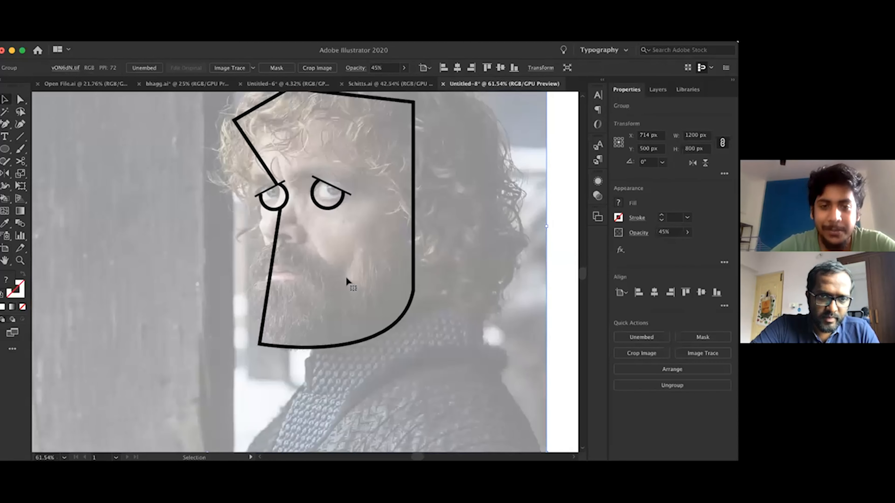
Draw a slanted eyebrow line about 129 px wide and 72 px high above the larger eye
{"action": "scroll", "coordinate": [352, 221], "scroll_direction": "up", "scroll_amount": 2}
{"action": "key", "text": "p"}
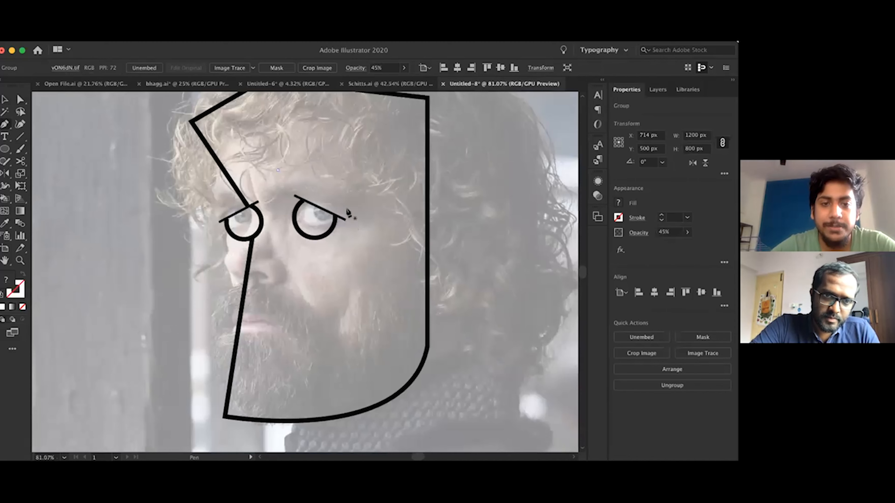
{"action": "left_click", "coordinate": [278, 171]}
{"action": "left_click", "coordinate": [374, 223]}
Try stroke weights of 12 pt, 40 pt and 309 pt on the eyebrow line and undo the last one
{"action": "key", "text": "v"}
{"action": "left_click", "coordinate": [687, 217]}
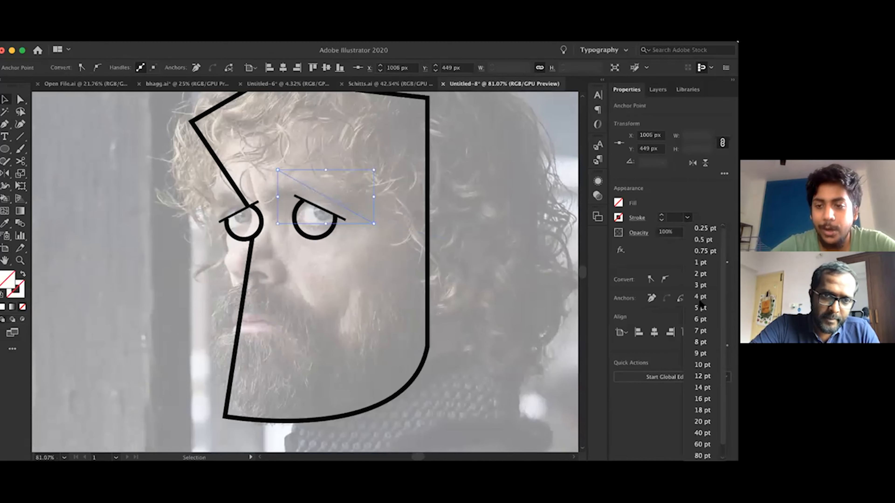
{"action": "left_click", "coordinate": [702, 376]}
{"action": "left_click", "coordinate": [688, 217]}
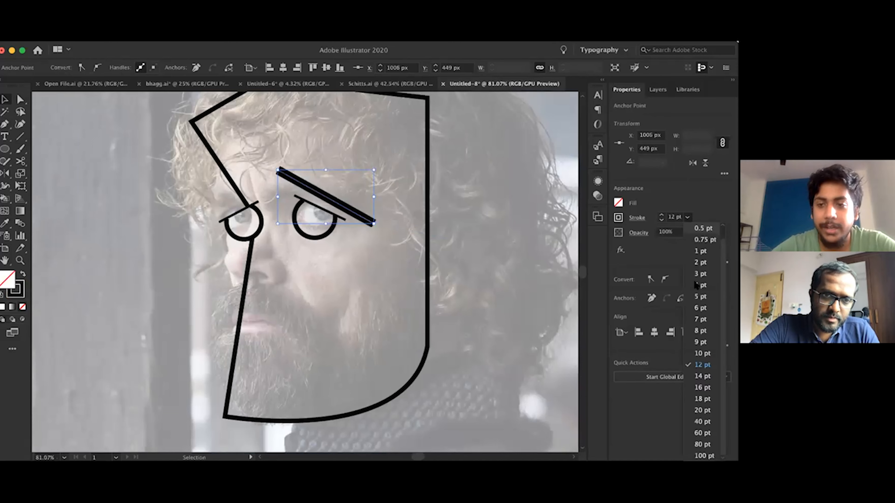
{"action": "left_click", "coordinate": [709, 413]}
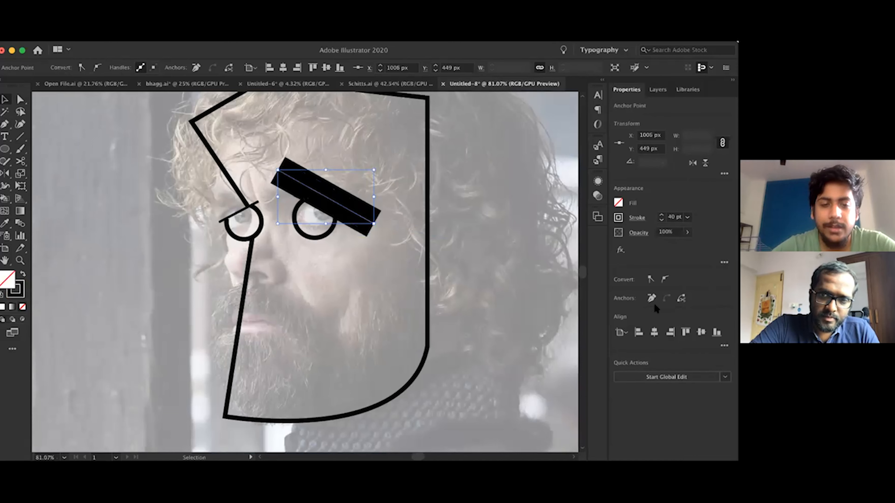
{"action": "left_click", "coordinate": [687, 217]}
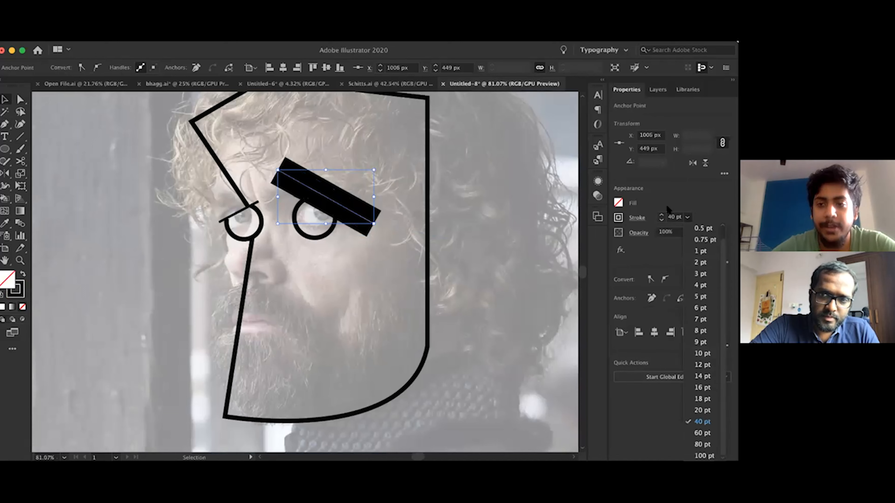
{"action": "left_click", "coordinate": [668, 207]}
{"action": "double_click", "coordinate": [675, 217]}
{"action": "type", "text": "309"}
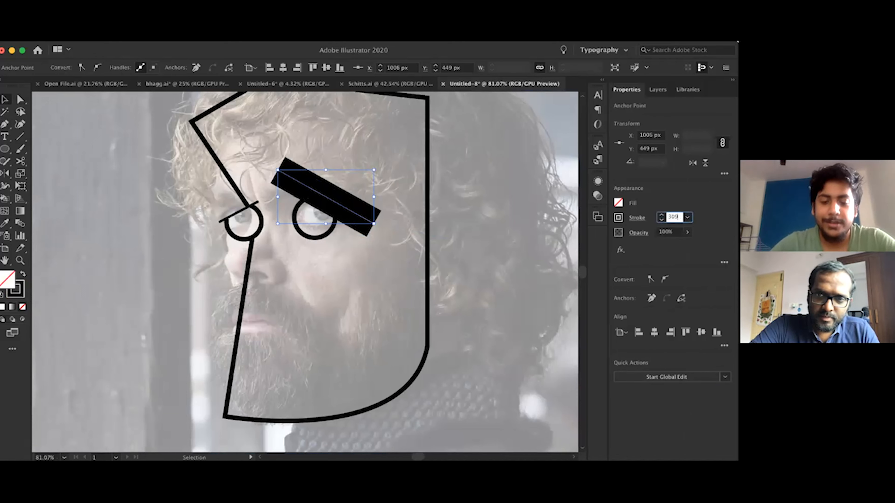
{"action": "key", "text": "Return"}
{"action": "key", "text": "super+z"}
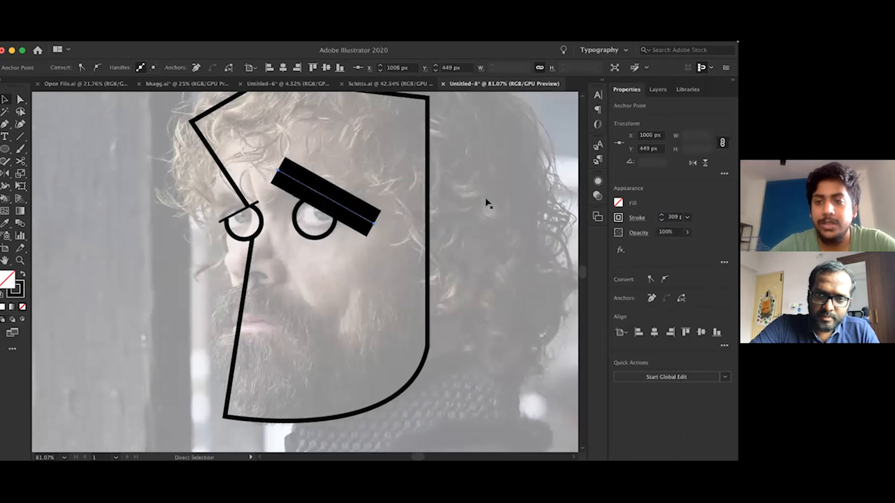
Set the larger eye's eyebrow stroke to 30 pt and extend its outer end horizontally to X 1022 px
{"action": "double_click", "coordinate": [675, 217]}
{"action": "type", "text": "30"}
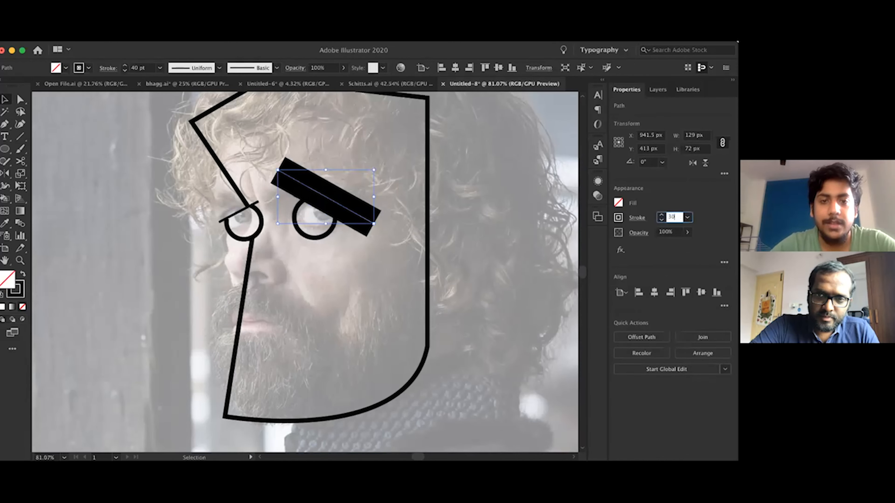
{"action": "key", "text": "Return"}
{"action": "key", "text": "a"}
{"action": "left_click_drag", "start_coordinate": [372, 227], "coordinate": [379, 224]}
{"action": "key", "text": "Right"}
{"action": "key", "text": "Right"}
{"action": "key", "text": "Right"}
{"action": "key", "text": "Right"}
{"action": "key", "text": "Right"}
{"action": "key", "text": "Right"}
{"action": "key", "text": "Right"}
{"action": "key", "text": "Right"}
{"action": "key", "text": "Right"}
{"action": "key", "text": "Right"}
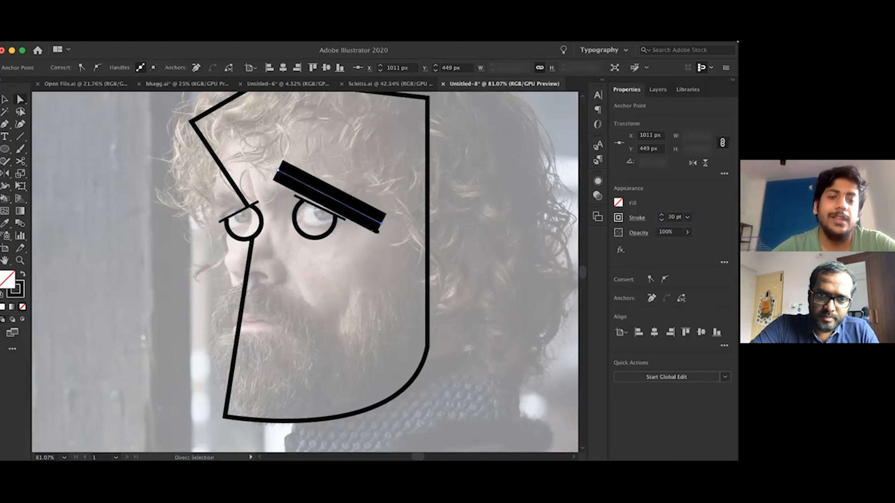
Draw a slanted 30 pt eyebrow line about 59 px wide above the smaller eye and extend its inner end to X 843 px
{"action": "key", "text": "p"}
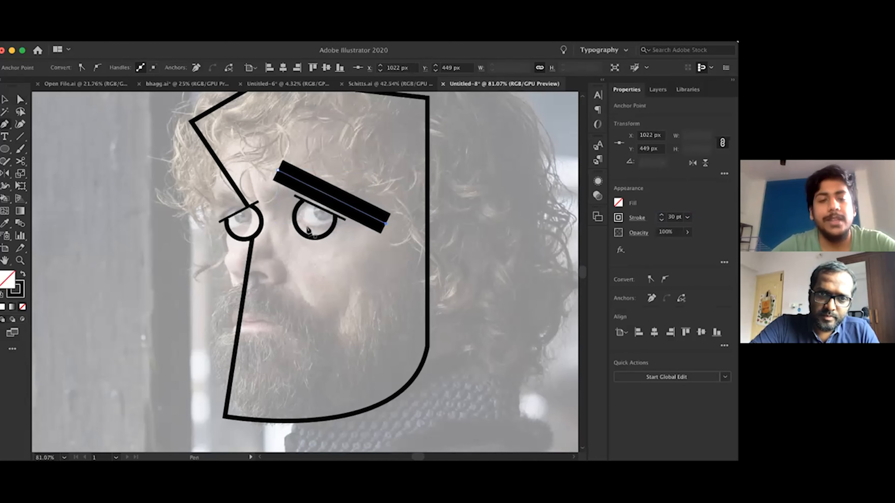
{"action": "scroll", "coordinate": [307, 230], "scroll_direction": "up", "scroll_amount": 1}
{"action": "left_click", "coordinate": [244, 187]}
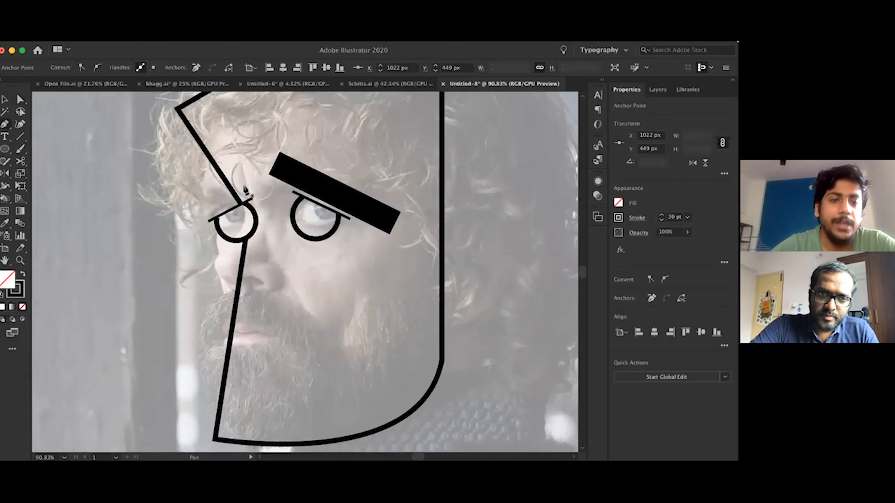
{"action": "left_click", "coordinate": [198, 211]}
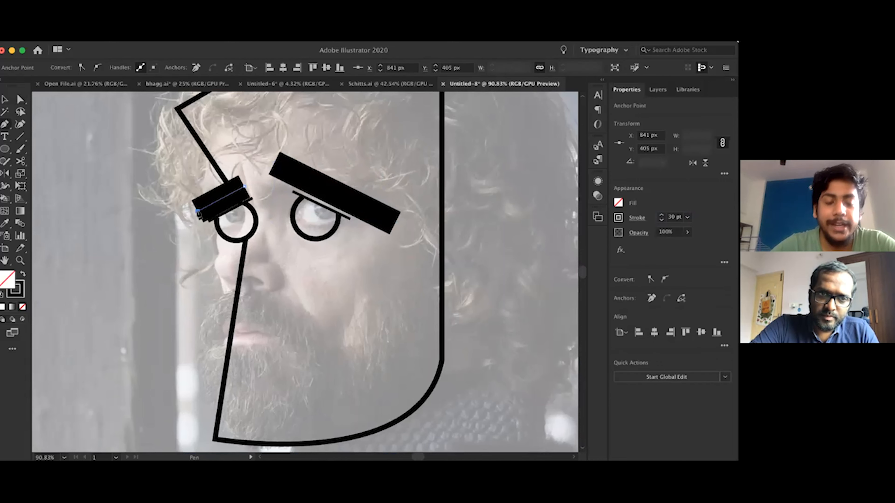
{"action": "key", "text": "a"}
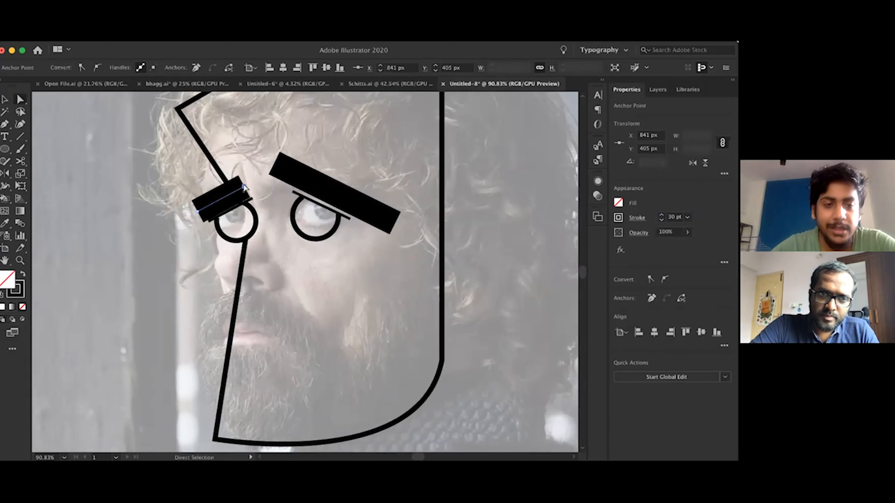
{"action": "key", "text": "Right"}
{"action": "key", "text": "Right"}
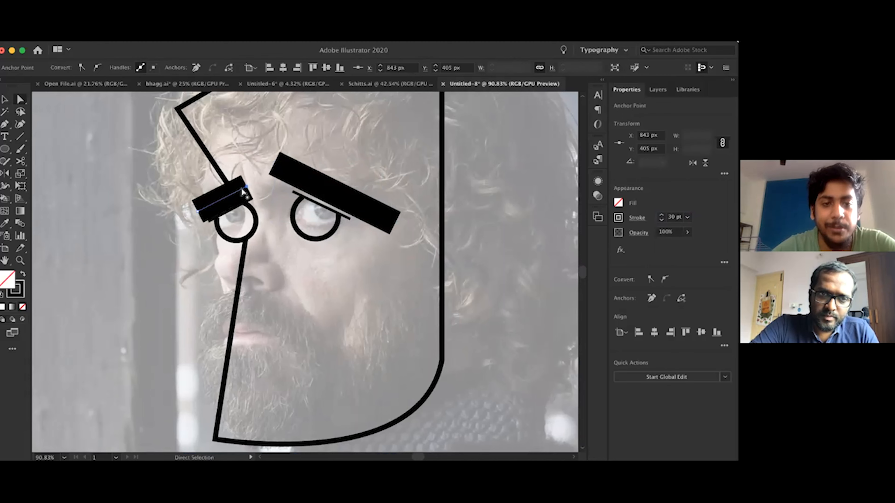
Nudge the smaller eye's eyebrow up to Y 415 px
{"action": "key", "text": "v"}
{"action": "key", "text": "Up"}
{"action": "key", "text": "Up"}
{"action": "key", "text": "Up"}
{"action": "key", "text": "Up"}
{"action": "key", "text": "Up"}
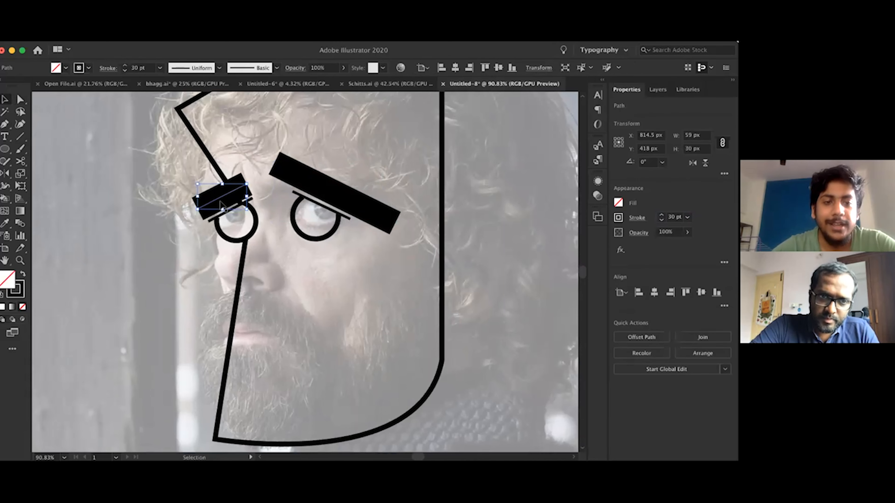
Remove the faded photo to check the drawing with both black eyebrows, and restore it
{"action": "left_click", "coordinate": [216, 251]}
{"action": "key", "text": "Delete"}
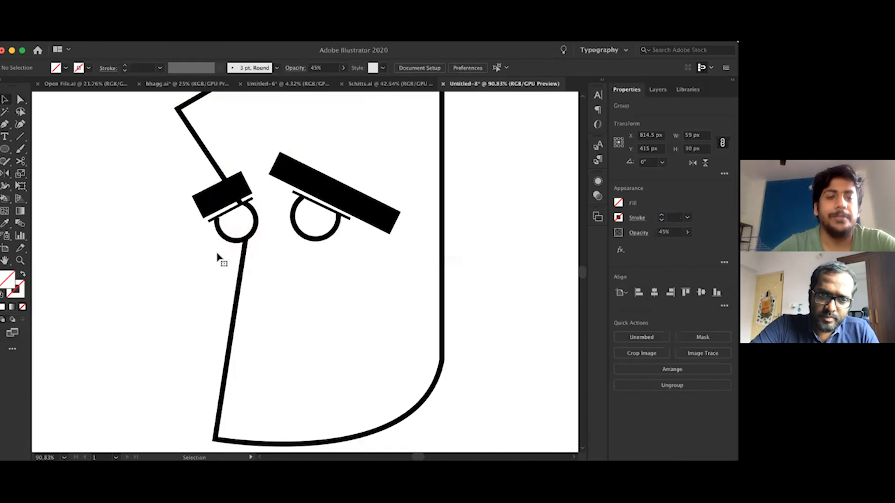
{"action": "scroll", "coordinate": [217, 253], "scroll_direction": "down", "scroll_amount": 5}
{"action": "scroll", "coordinate": [218, 257], "scroll_direction": "up", "scroll_amount": 3}
{"action": "key", "text": "a"}
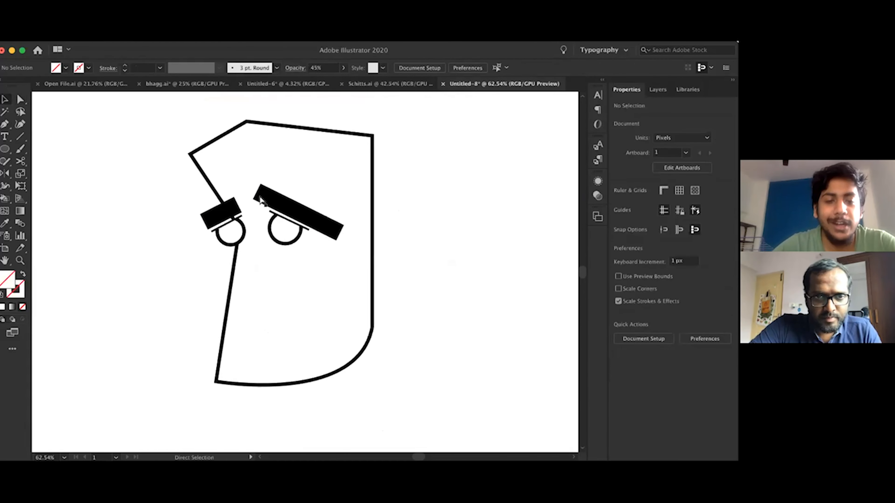
{"action": "key", "text": "super+z"}
Select both eyebrows and reduce their opacity to 41%
{"action": "scroll", "coordinate": [278, 205], "scroll_direction": "up", "scroll_amount": 3}
{"action": "left_click", "coordinate": [281, 209]}
{"action": "left_click", "coordinate": [194, 220], "text": "shift"}
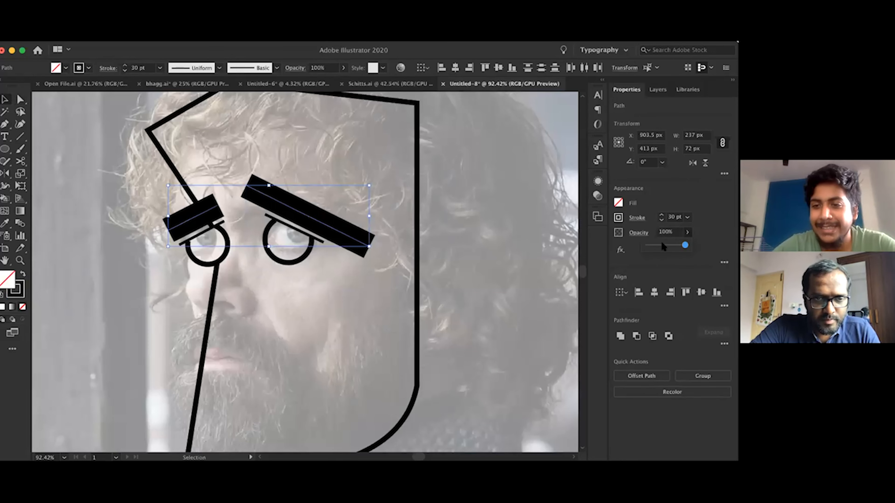
{"action": "scroll", "coordinate": [529, 265], "scroll_direction": "down", "scroll_amount": 3}
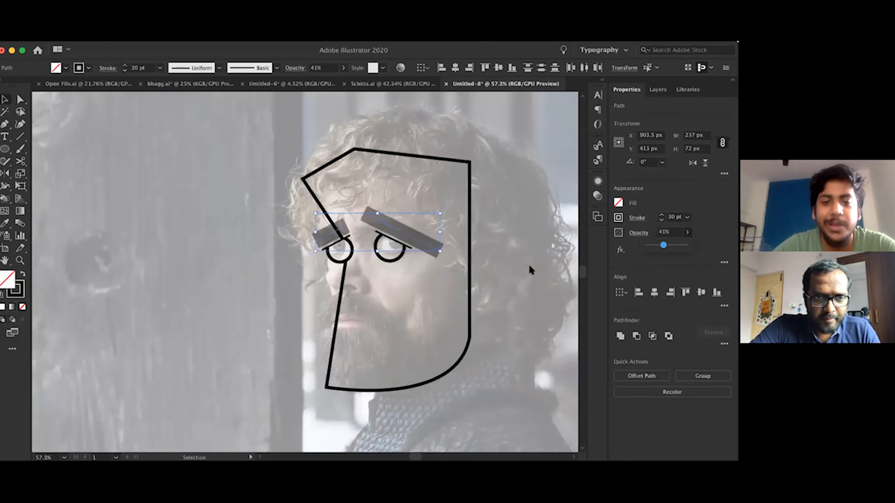
Remove the faded photo to check the drawing with the semi-transparent eyebrows, and restore it
{"action": "left_click", "coordinate": [530, 266]}
{"action": "key", "text": "Delete"}
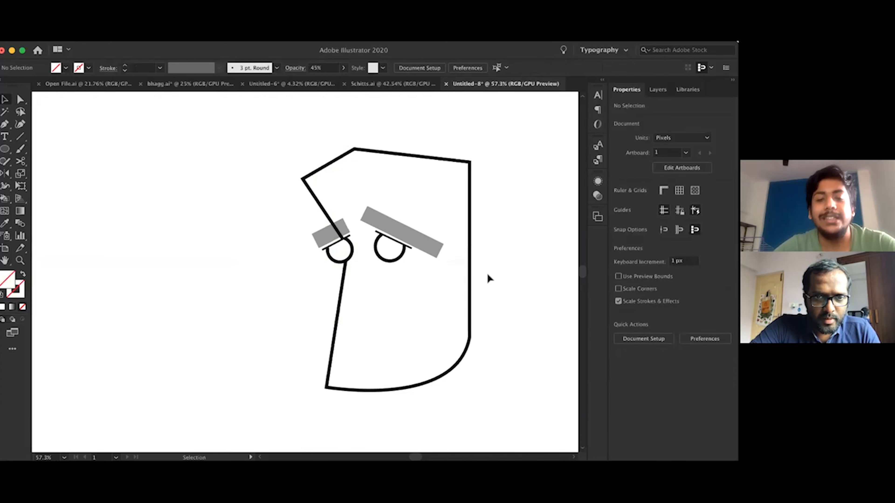
{"action": "scroll", "coordinate": [489, 278], "scroll_direction": "up", "scroll_amount": 2}
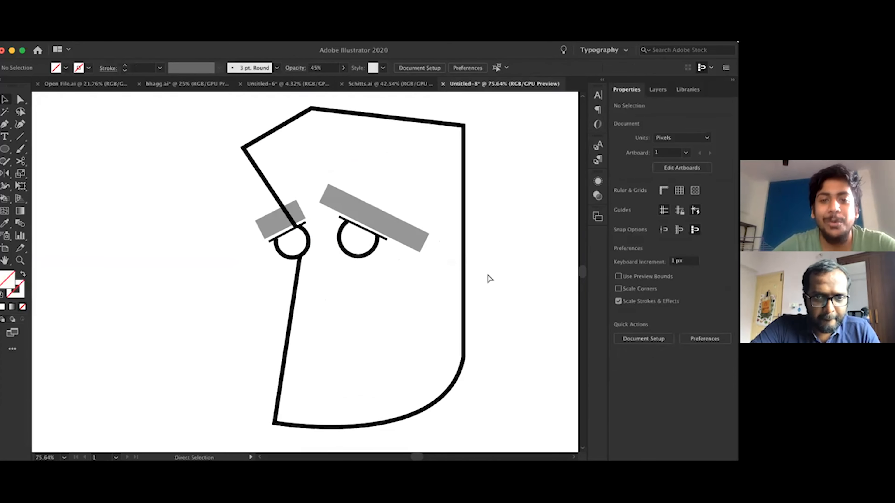
{"action": "key", "text": "ctrl+z"}
Move the photo aside to compare it with the traced drawing, and return it under the outline
{"action": "scroll", "coordinate": [348, 272], "scroll_direction": "up", "scroll_amount": 2}
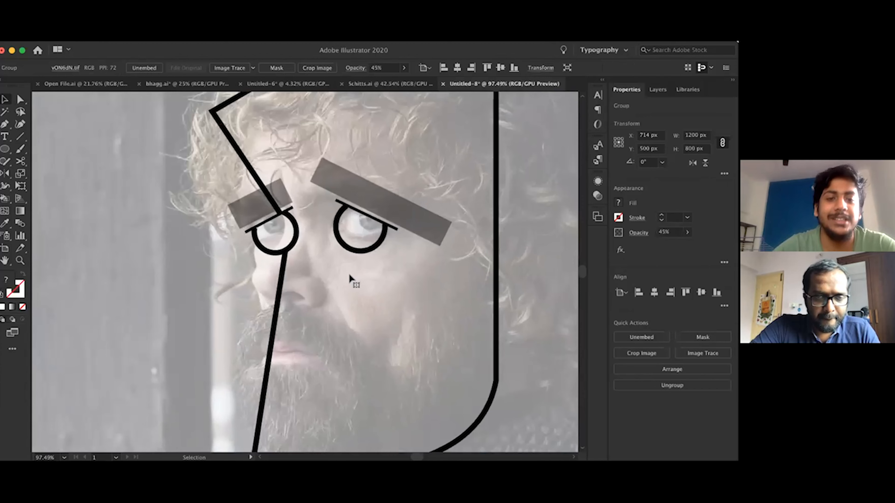
{"action": "scroll", "coordinate": [325, 277], "scroll_direction": "down", "scroll_amount": 3}
{"action": "scroll", "coordinate": [326, 279], "scroll_direction": "up", "scroll_amount": 3}
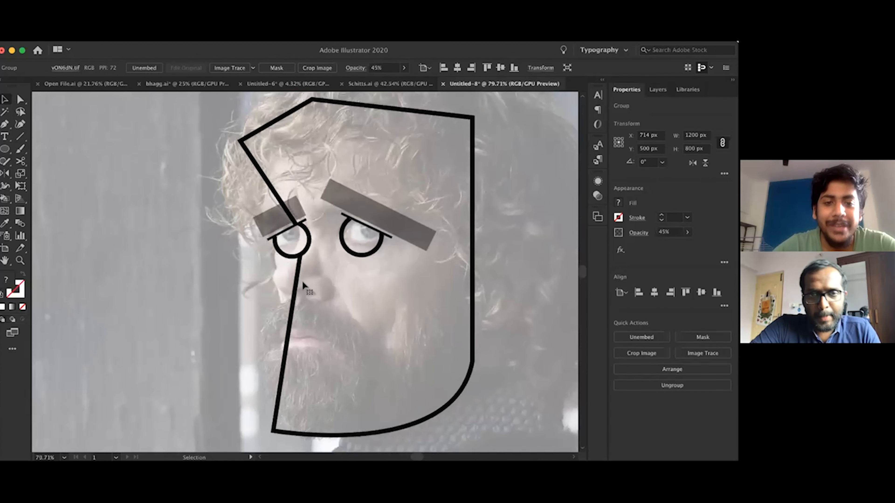
{"action": "scroll", "coordinate": [327, 275], "scroll_direction": "down", "scroll_amount": 6}
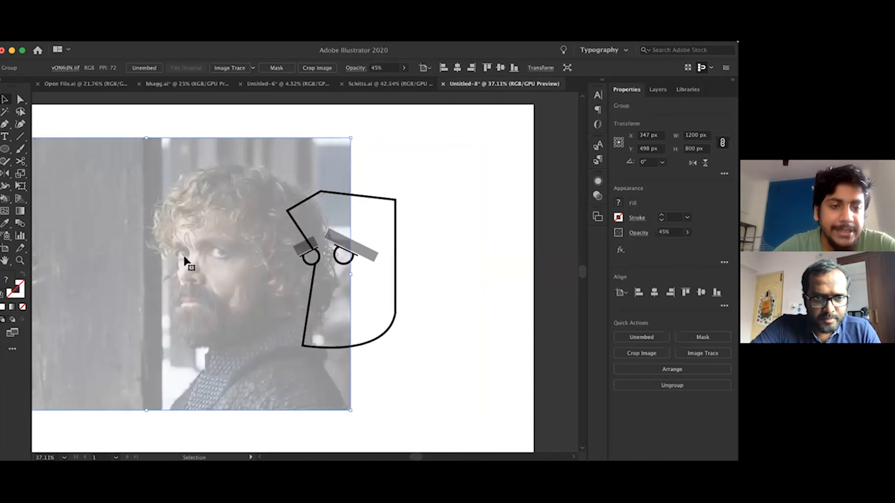
{"action": "scroll", "coordinate": [186, 261], "scroll_direction": "up", "scroll_amount": 3}
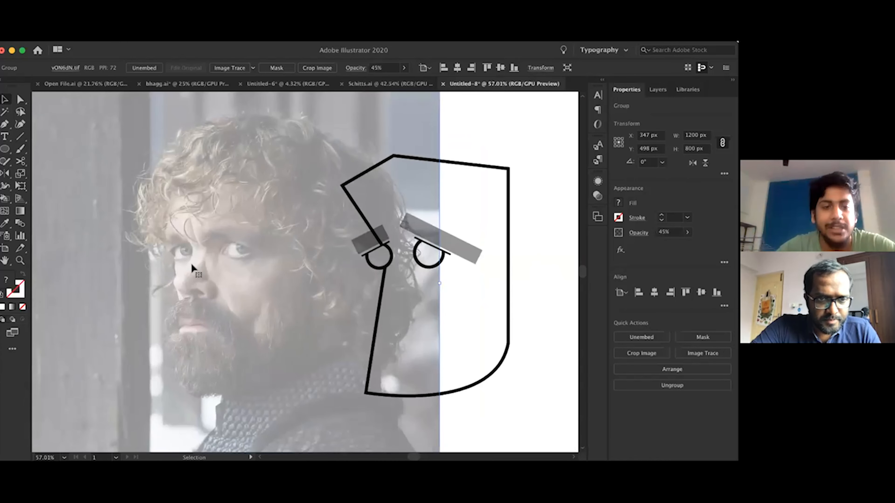
{"action": "left_click_drag", "start_coordinate": [203, 297], "coordinate": [397, 297]}
Draw a 48 px circle over the nose just below the smaller eye and nudge it left to X 840 px
{"action": "scroll", "coordinate": [391, 268], "scroll_direction": "up", "scroll_amount": 3}
{"action": "key", "text": "l"}
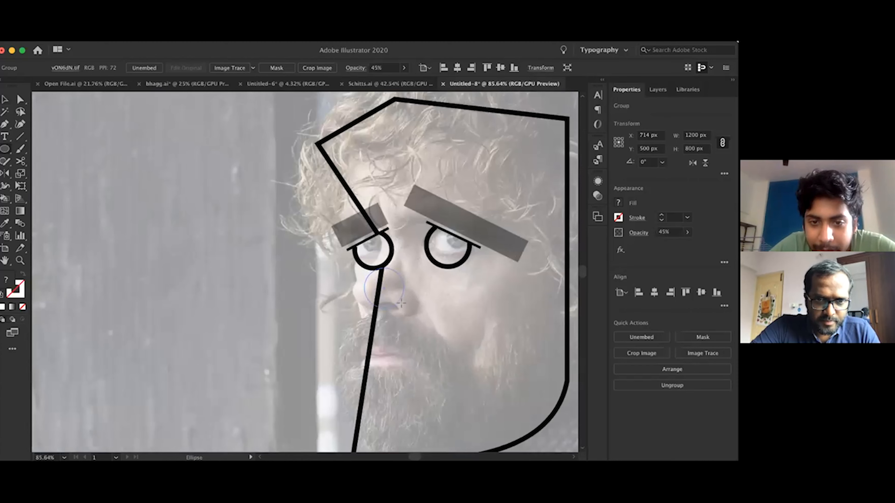
{"action": "left_click_drag", "start_coordinate": [401, 302], "coordinate": [401, 303]}
{"action": "key", "text": "Left"}
{"action": "key", "text": "Left"}
{"action": "key", "text": "Left"}
{"action": "key", "text": "Left"}
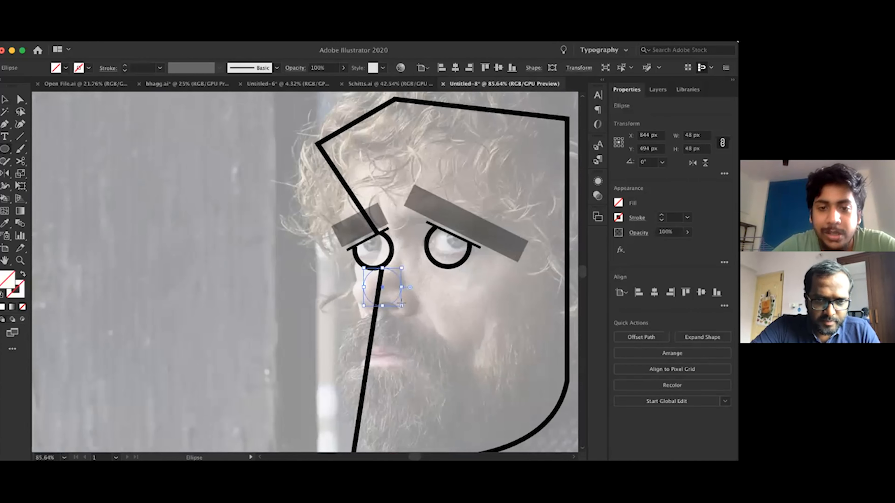
Copy the smaller eye circle's 6 pt stroke style to the nose circle
{"action": "key", "text": "i"}
{"action": "left_click", "coordinate": [389, 259]}
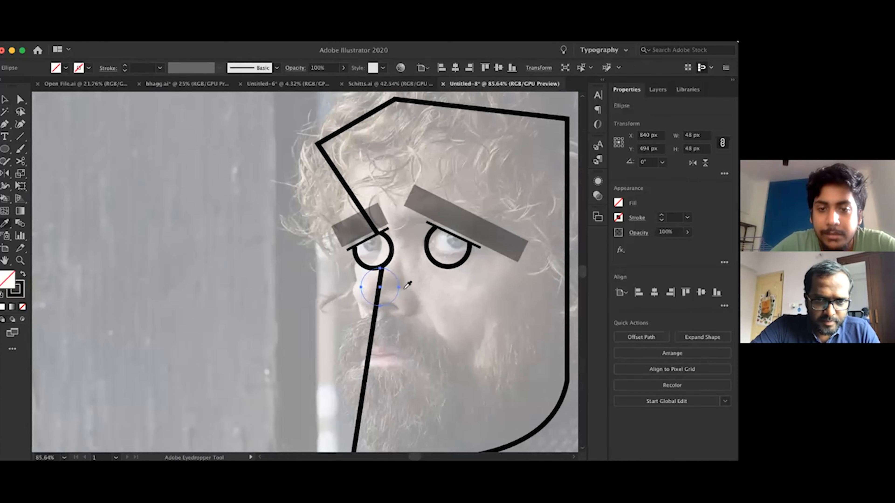
{"action": "key", "text": "v"}
{"action": "scroll", "coordinate": [408, 285], "scroll_direction": "up", "scroll_amount": 3}
{"action": "key", "text": "p"}
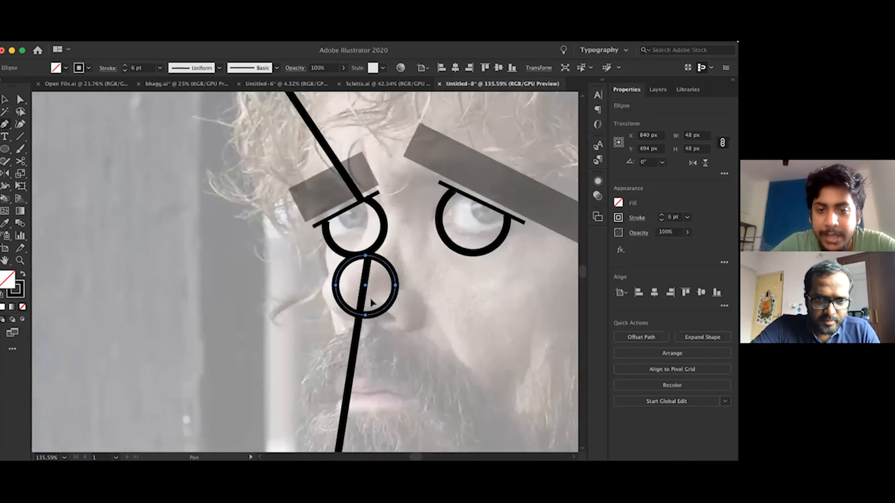
{"action": "left_click_drag", "start_coordinate": [373, 299], "coordinate": [399, 320]}
{"action": "left_click", "coordinate": [398, 317]}
{"action": "key", "text": "l"}
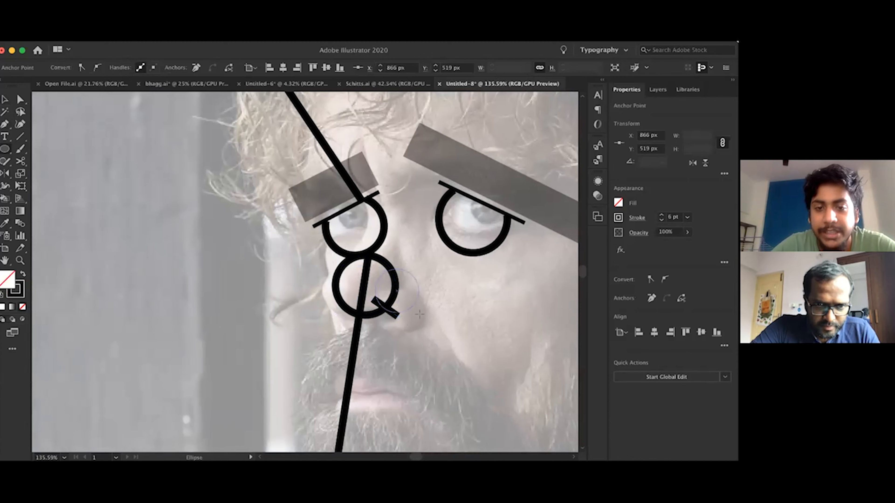
Draw a 37 px nostril circle overlapping the nose circle's lower-right side and delete the short stray line there
{"action": "left_click_drag", "start_coordinate": [376, 269], "coordinate": [426, 321]}
{"action": "key", "text": "Down"}
{"action": "key", "text": "Down"}
{"action": "key", "text": "v"}
{"action": "left_click", "coordinate": [397, 318]}
{"action": "key", "text": "Delete"}
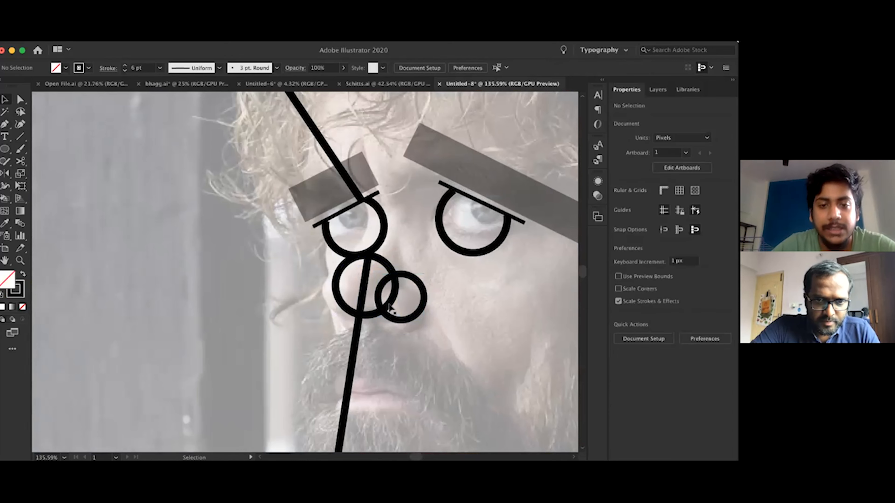
Cut away the nostril circle's lower-left arc and join its open ends with a straight segment
{"action": "left_click", "coordinate": [390, 309]}
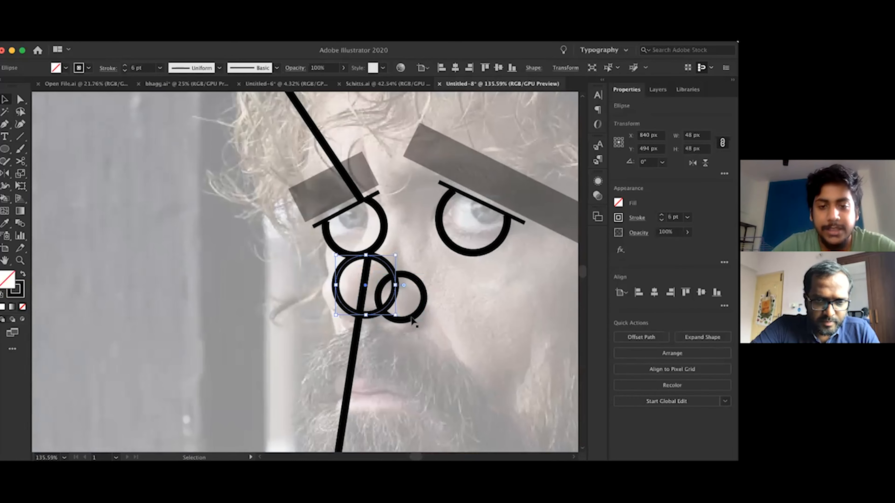
{"action": "left_click", "coordinate": [381, 304]}
{"action": "key", "text": "p"}
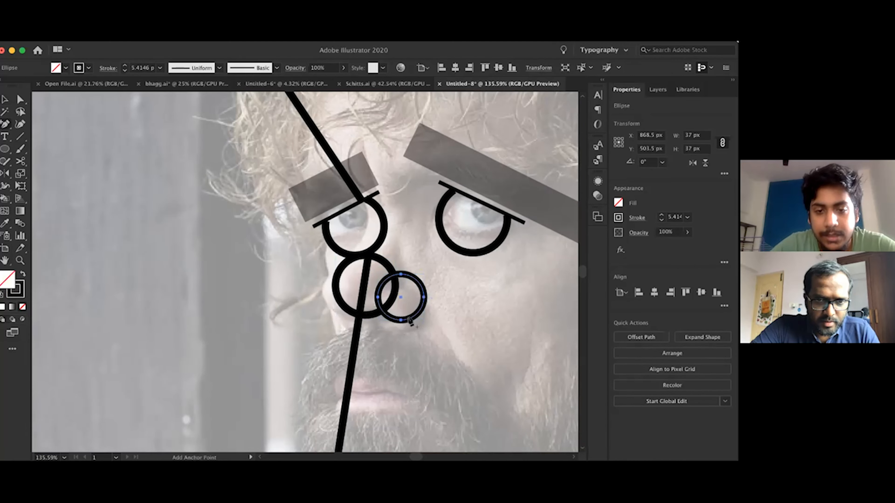
{"action": "left_click", "coordinate": [409, 318]}
{"action": "left_click", "coordinate": [401, 320], "text": "super"}
{"action": "key", "text": "Delete"}
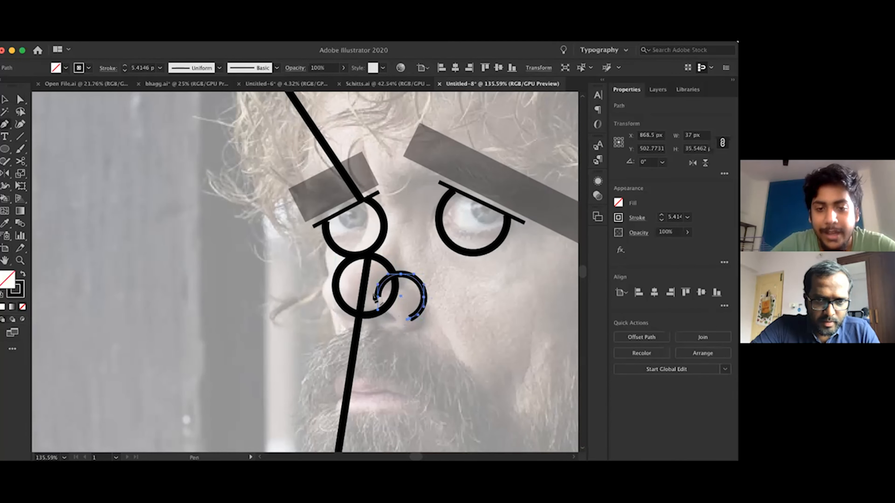
{"action": "key", "text": "super+j"}
Unite the nose circle and the cut nostril shape into a single outline
{"action": "left_click", "coordinate": [363, 317], "text": "shift"}
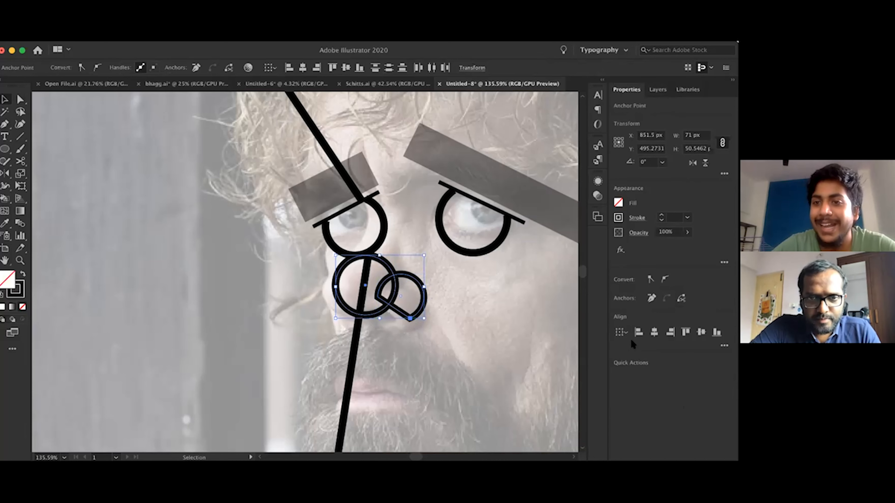
{"action": "scroll", "coordinate": [523, 334], "scroll_direction": "down", "scroll_amount": 3}
{"action": "scroll", "coordinate": [514, 325], "scroll_direction": "right", "scroll_amount": 3}
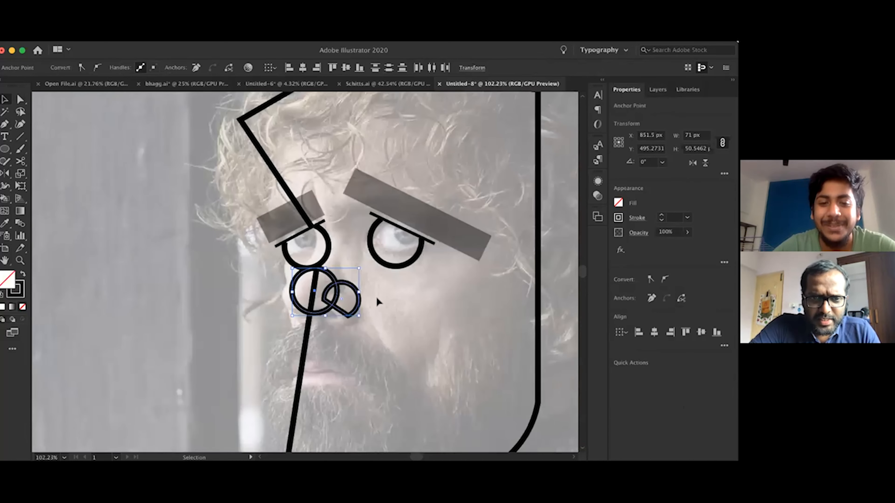
{"action": "left_click", "coordinate": [376, 296]}
{"action": "left_click", "coordinate": [335, 283]}
{"action": "left_click", "coordinate": [354, 282], "text": "shift"}
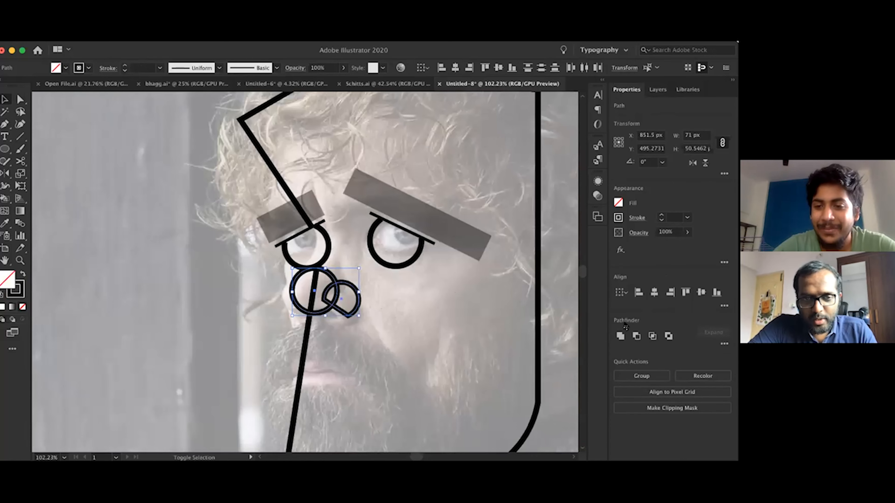
{"action": "left_click", "coordinate": [622, 336]}
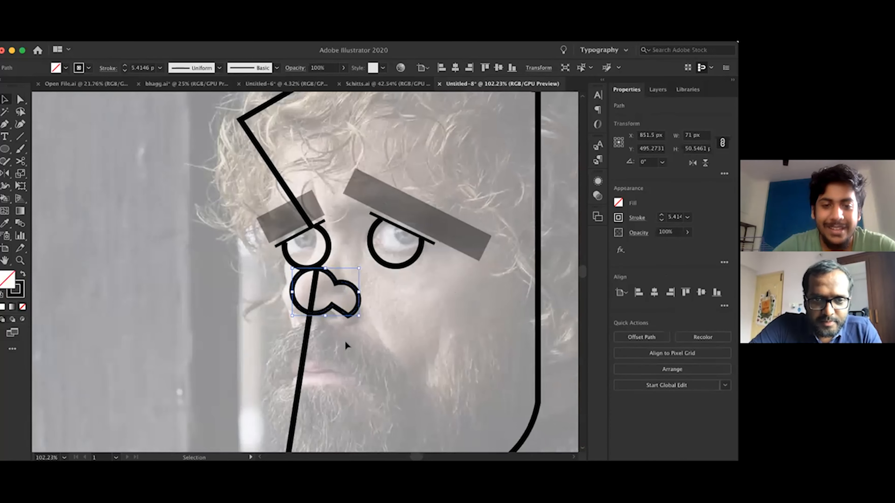
Remove the faded photo to check the drawing with the merged nose, and restore it
{"action": "scroll", "coordinate": [344, 341], "scroll_direction": "down", "scroll_amount": 3}
{"action": "left_click", "coordinate": [345, 341]}
{"action": "key", "text": "Delete"}
{"action": "scroll", "coordinate": [345, 341], "scroll_direction": "up", "scroll_amount": 4}
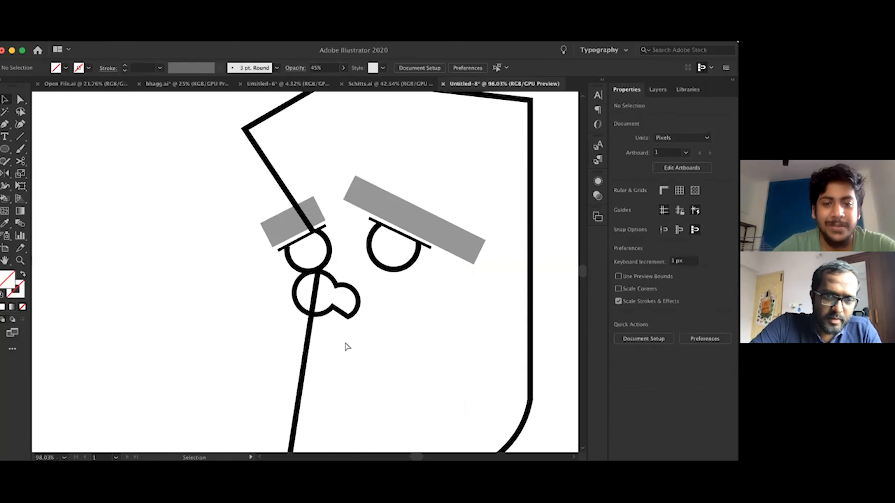
{"action": "key", "text": "ctrl+z"}
Shorten the face outline by moving its upper end inside the nose to the nose's bottom point at X 835 px, Y 519 px
{"action": "key", "text": "a"}
{"action": "left_click", "coordinate": [320, 270]}
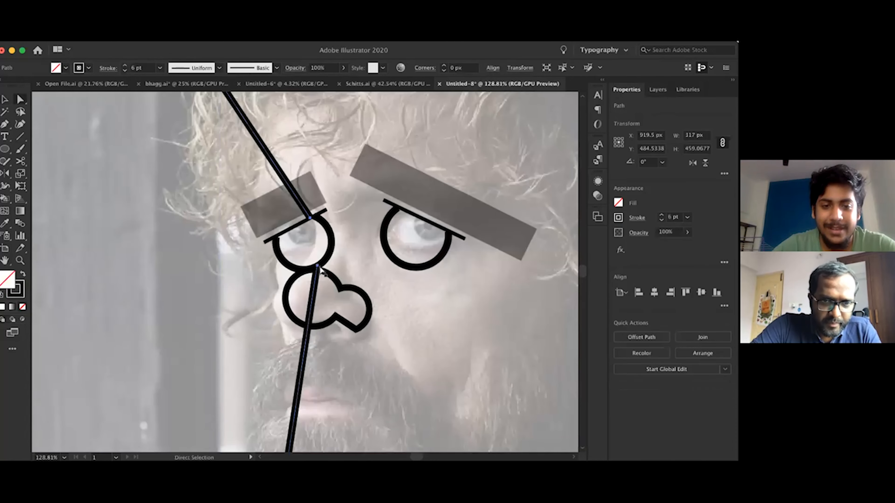
{"action": "left_click_drag", "start_coordinate": [317, 266], "coordinate": [307, 327]}
{"action": "scroll", "coordinate": [307, 328], "scroll_direction": "down", "scroll_amount": 3}
{"action": "key", "text": "v"}
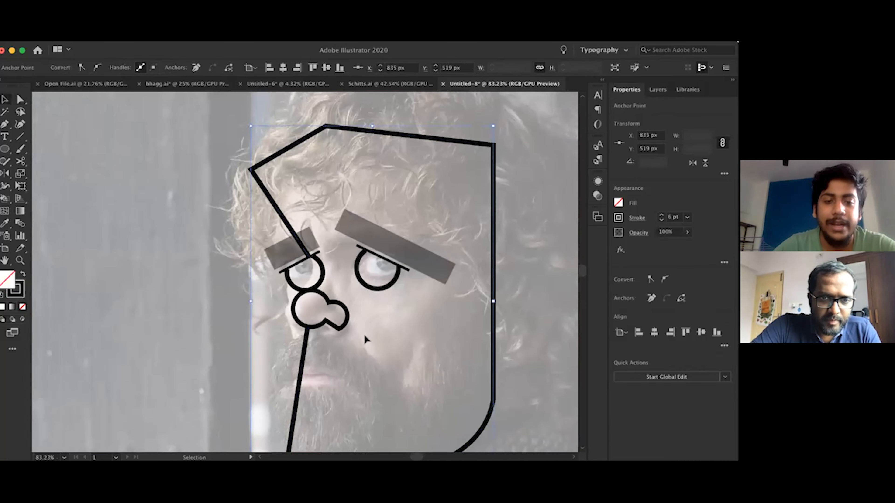
Remove the faded photo to check the shortened face outline under the nose, and restore it
{"action": "left_click", "coordinate": [365, 336]}
{"action": "key", "text": "Delete"}
{"action": "scroll", "coordinate": [365, 336], "scroll_direction": "down", "scroll_amount": 3}
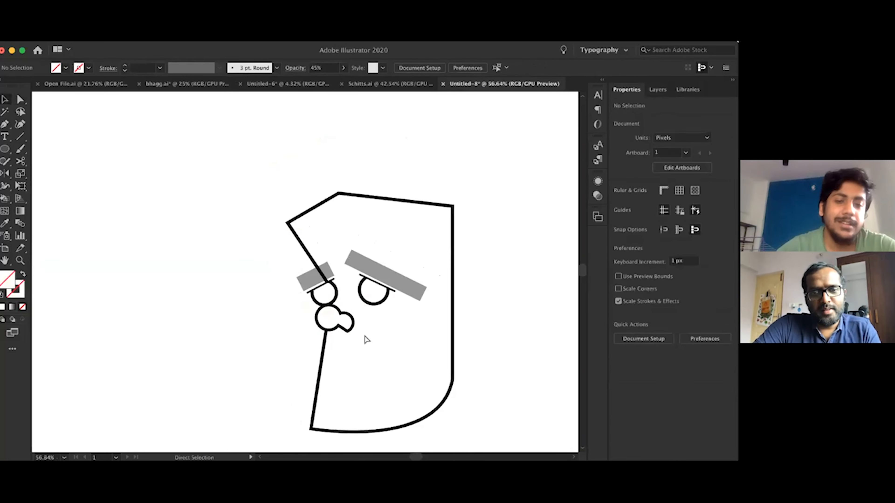
{"action": "key", "text": "super+z"}
{"action": "scroll", "coordinate": [364, 337], "scroll_direction": "up", "scroll_amount": 3}
Draw the beard's upper edge with the Pen from the face's back edge over the cheek to the nose, curving along the nose's bottom
{"action": "key", "text": "p"}
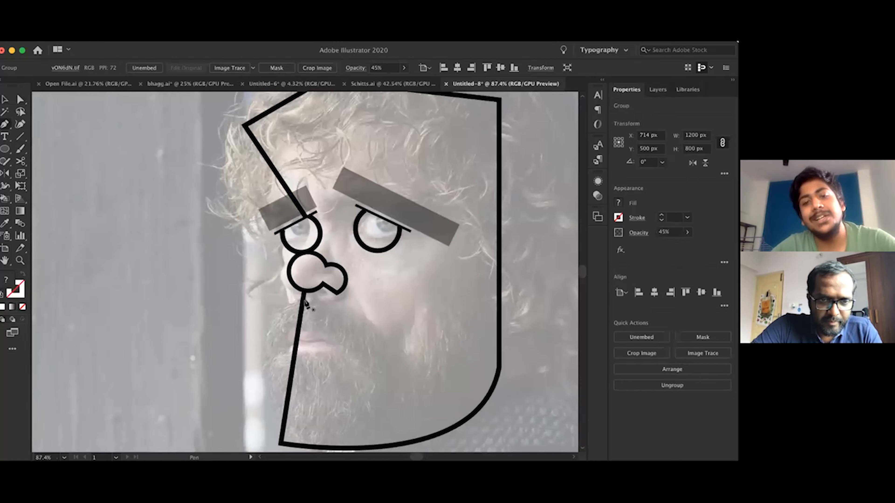
{"action": "left_click", "coordinate": [499, 269]}
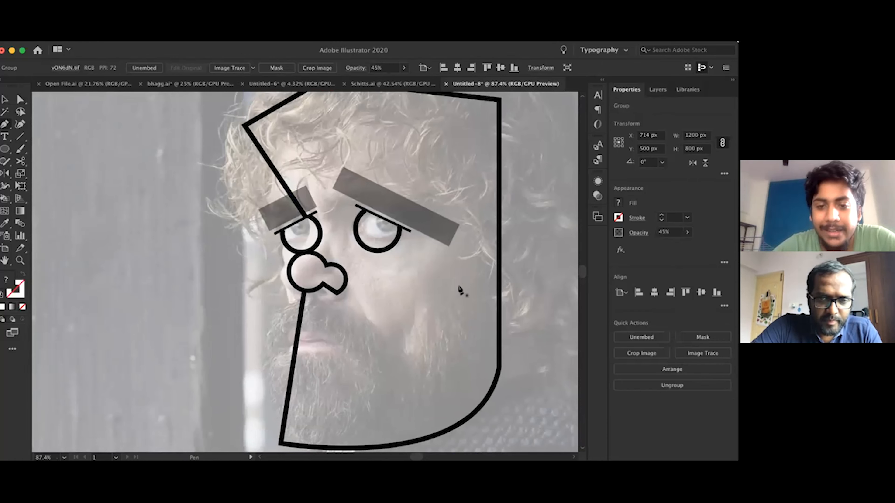
{"action": "left_click", "coordinate": [423, 300]}
{"action": "left_click", "coordinate": [422, 365]}
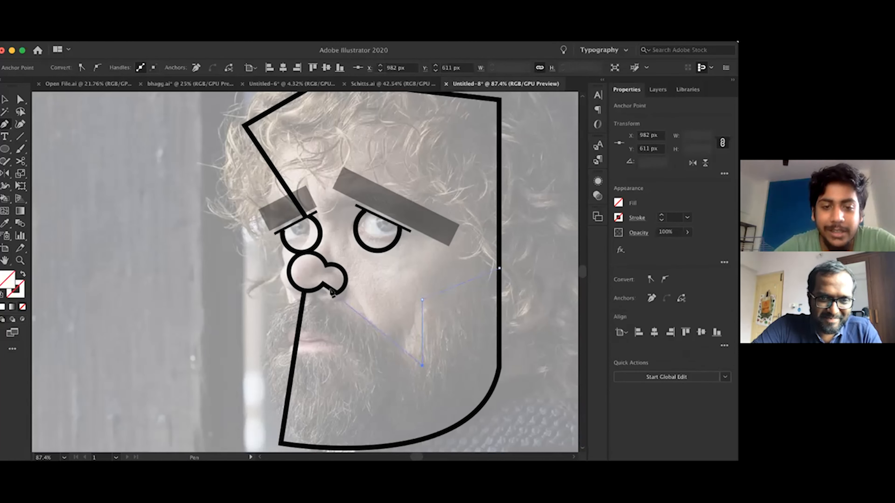
{"action": "left_click", "coordinate": [323, 284]}
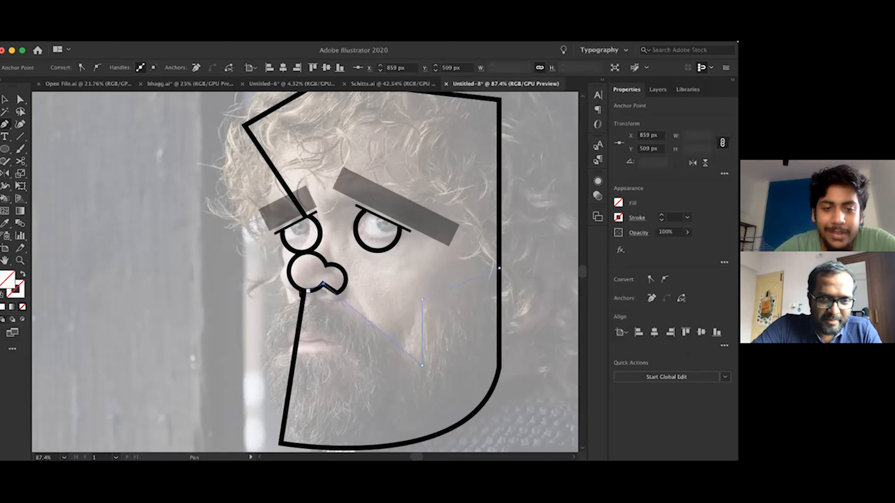
{"action": "scroll", "coordinate": [302, 291], "scroll_direction": "up", "scroll_amount": 3}
{"action": "left_click_drag", "start_coordinate": [305, 292], "coordinate": [286, 292]}
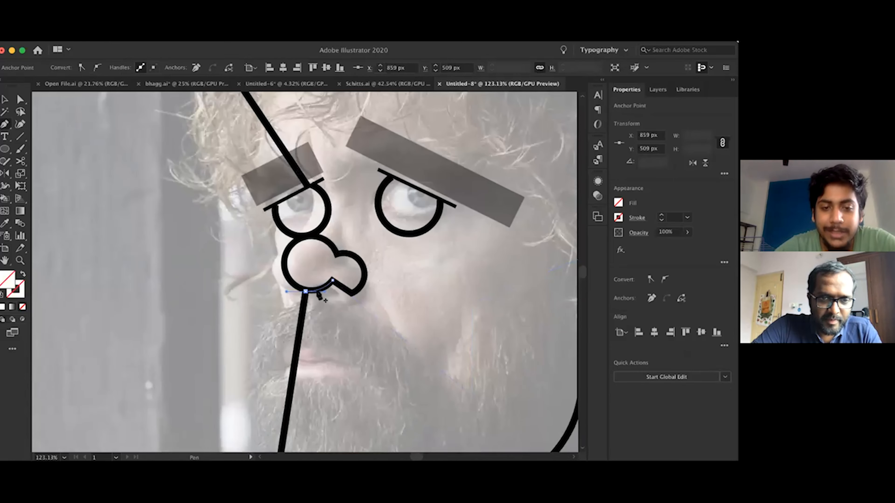
{"action": "left_click", "coordinate": [305, 292]}
Close the beard shape down the front of the face, along the curved jaw and up the back edge
{"action": "scroll", "coordinate": [305, 292], "scroll_direction": "down", "scroll_amount": 3}
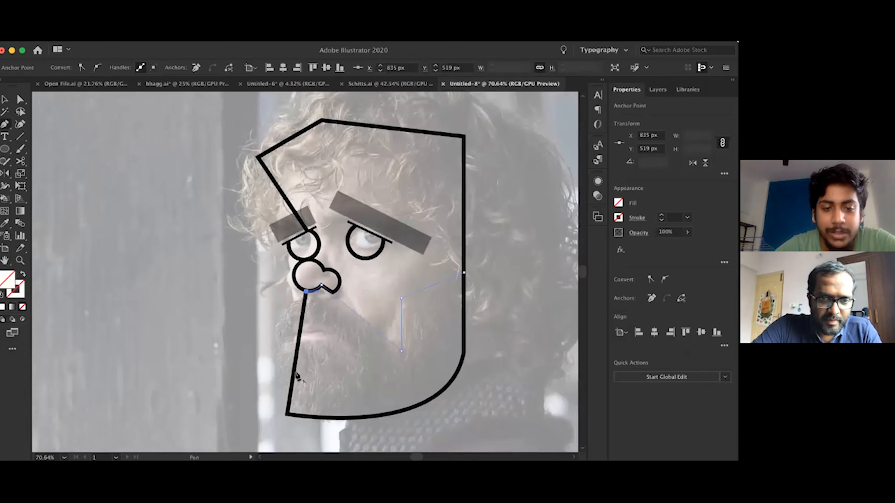
{"action": "left_click", "coordinate": [294, 375]}
{"action": "left_click_drag", "start_coordinate": [471, 312], "coordinate": [495, 224]}
{"action": "left_click", "coordinate": [470, 312]}
{"action": "left_click", "coordinate": [471, 233]}
Copy the eyebrow's semi-transparent style to the beard and swap it to a black fill without stroke at 41% opacity
{"action": "key", "text": "i"}
{"action": "left_click", "coordinate": [423, 197]}
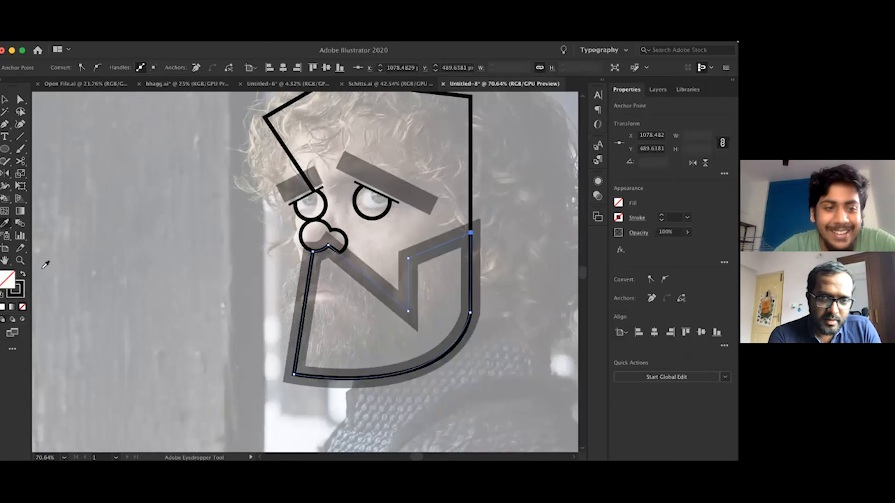
{"action": "key", "text": "shift+x"}
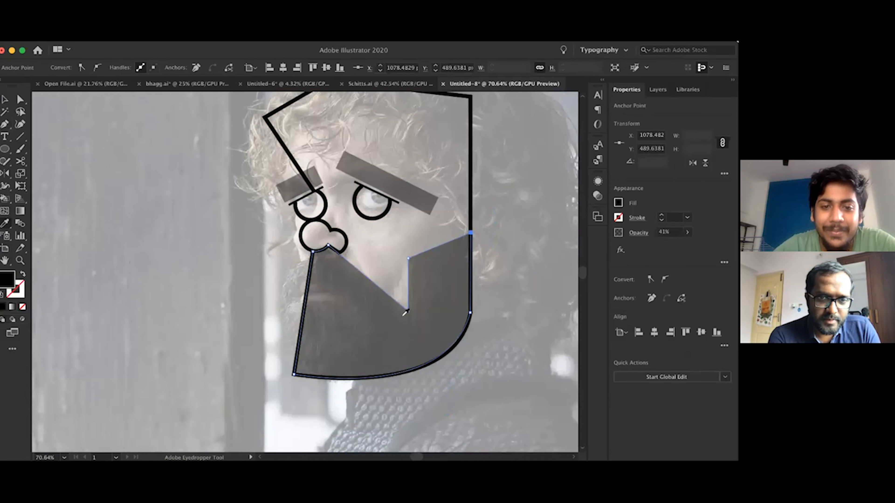
Remove the faded photo to check the drawing with the filled beard, and restore it
{"action": "scroll", "coordinate": [408, 310], "scroll_direction": "down", "scroll_amount": 3}
{"action": "key", "text": "v"}
{"action": "left_click", "coordinate": [430, 330]}
{"action": "key", "text": "Delete"}
{"action": "scroll", "coordinate": [430, 331], "scroll_direction": "down", "scroll_amount": 2}
{"action": "scroll", "coordinate": [431, 331], "scroll_direction": "up", "scroll_amount": 4}
{"action": "scroll", "coordinate": [430, 332], "scroll_direction": "up", "scroll_amount": 2}
{"action": "key", "text": "ctrl+z"}
{"action": "scroll", "coordinate": [356, 313], "scroll_direction": "down", "scroll_amount": 2}
{"action": "scroll", "coordinate": [356, 311], "scroll_direction": "up", "scroll_amount": 4}
{"action": "scroll", "coordinate": [354, 308], "scroll_direction": "down", "scroll_amount": 2}
Draw a black 27 px pupil circle in the larger eye and nudge it to X 932.5 px, Y 437.5 px
{"action": "key", "text": "l"}
{"action": "scroll", "coordinate": [337, 189], "scroll_direction": "up", "scroll_amount": 4}
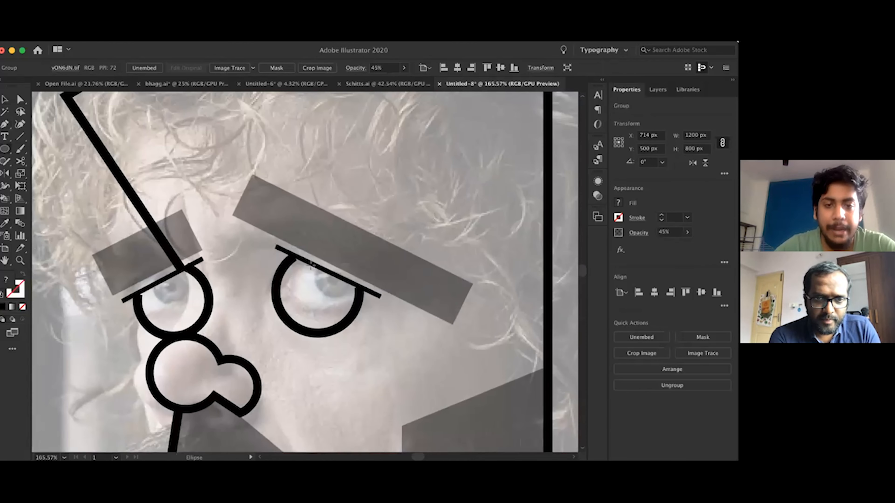
{"action": "mouse_move", "coordinate": [302, 261]}
{"action": "left_mouse_down"}
{"action": "mouse_move", "coordinate": [319, 294]}
{"action": "mouse_move", "coordinate": [341, 306]}
{"action": "left_mouse_up"}
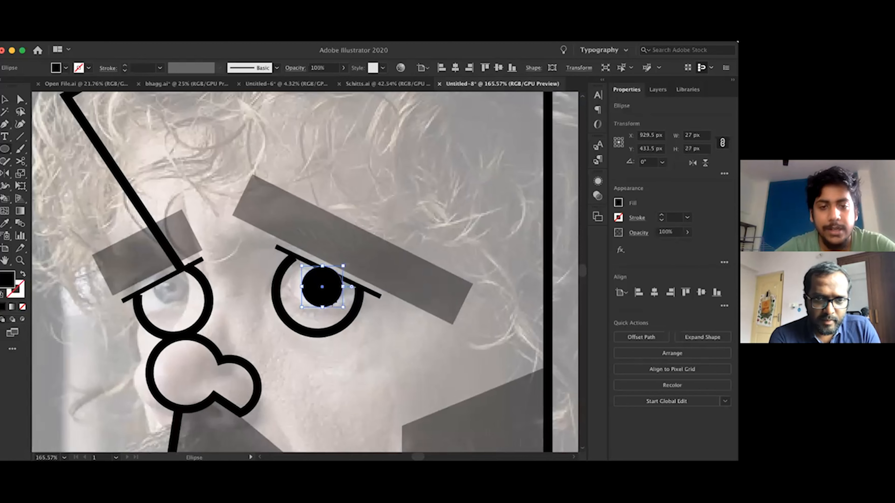
{"action": "key", "text": "Right"}
{"action": "key", "text": "Right"}
{"action": "key", "text": "Right"}
Cut off the part of the pupil that sticks out above the larger eye's lid line
{"action": "key", "text": "plus"}
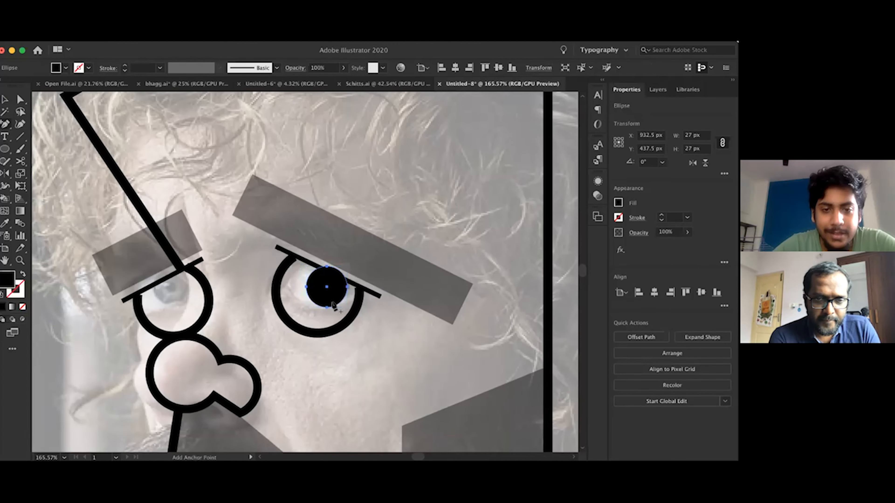
{"action": "scroll", "coordinate": [333, 303], "scroll_direction": "up", "scroll_amount": 3}
{"action": "left_click", "coordinate": [315, 257]}
{"action": "key", "text": "a"}
{"action": "left_click", "coordinate": [324, 254]}
{"action": "key", "text": "Delete"}
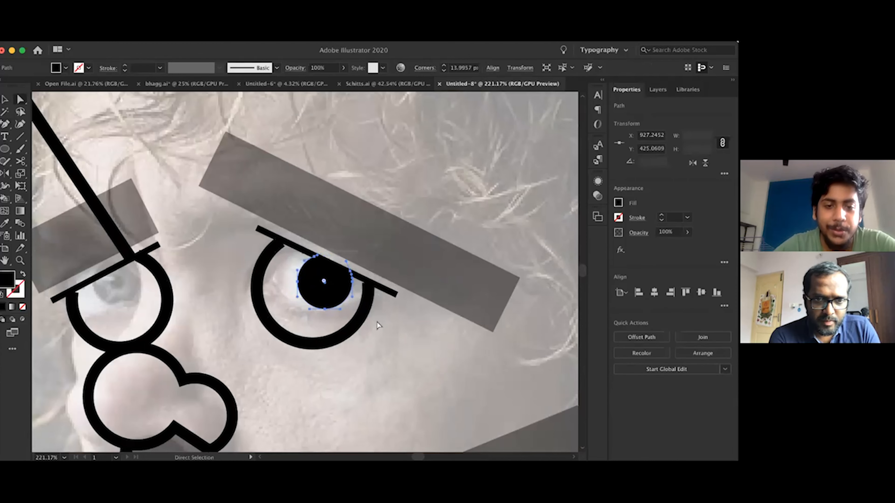
Set the larger eye's pupil to 58% opacity
{"action": "scroll", "coordinate": [331, 285], "scroll_direction": "down", "scroll_amount": 2}
{"action": "scroll", "coordinate": [333, 288], "scroll_direction": "down", "scroll_amount": 3}
{"action": "key", "text": "v"}
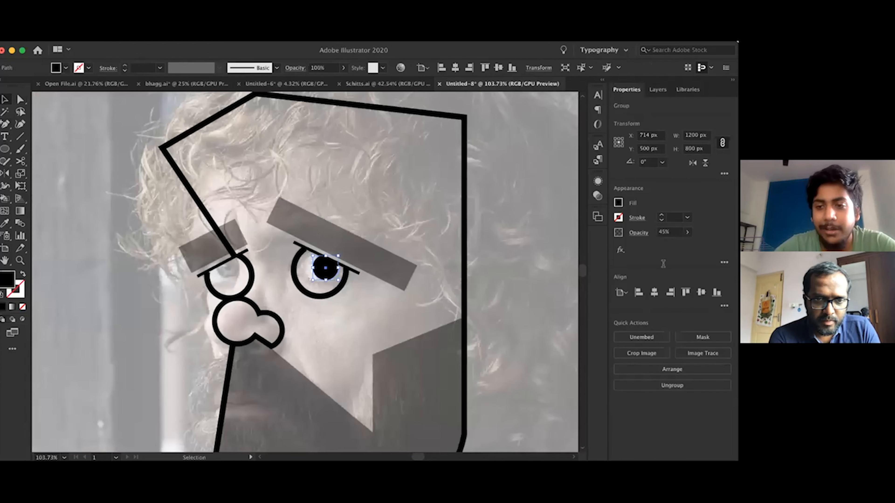
{"action": "left_click", "coordinate": [687, 232]}
{"action": "left_click", "coordinate": [668, 243]}
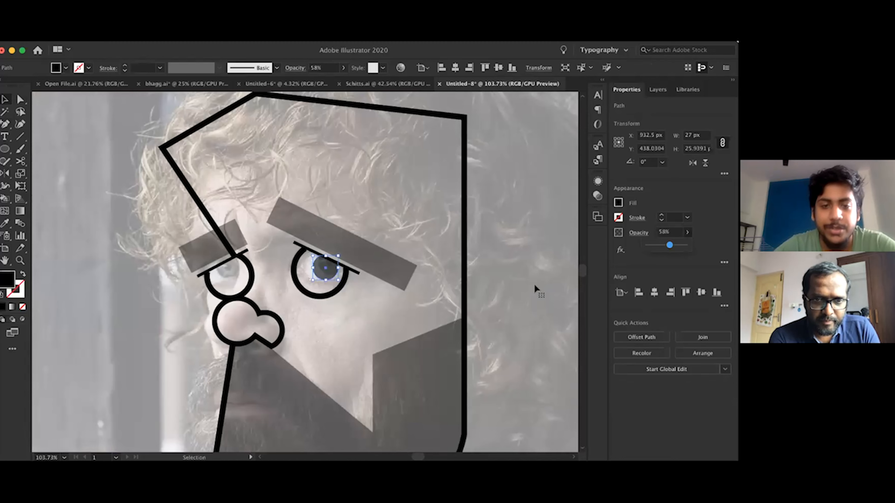
Remove the faded photo to check the drawing with the semi-transparent pupil, and restore it
{"action": "left_click", "coordinate": [534, 284]}
{"action": "key", "text": "Delete"}
{"action": "scroll", "coordinate": [534, 284], "scroll_direction": "down", "scroll_amount": 3}
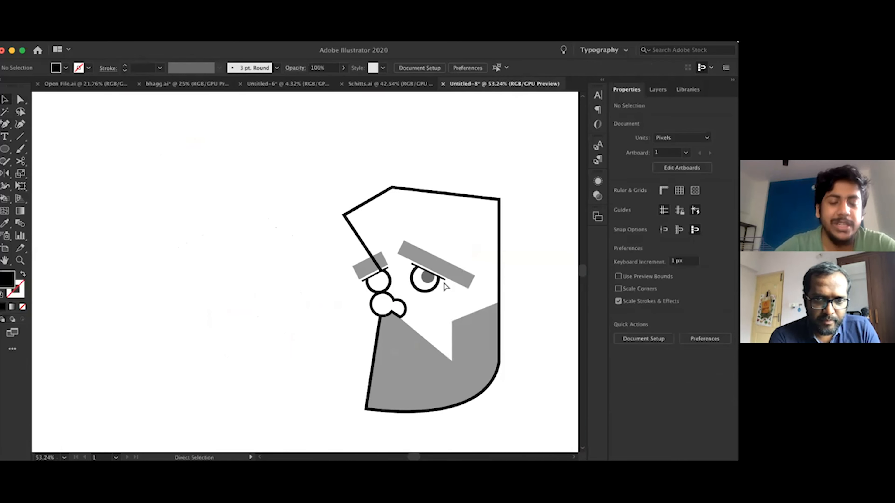
{"action": "key", "text": "super+z"}
Copy the pupil into the smaller eye, scaled to about 24 px wide and rotated to fit under its lid line
{"action": "left_click", "coordinate": [444, 281]}
{"action": "scroll", "coordinate": [443, 281], "scroll_direction": "up", "scroll_amount": 3}
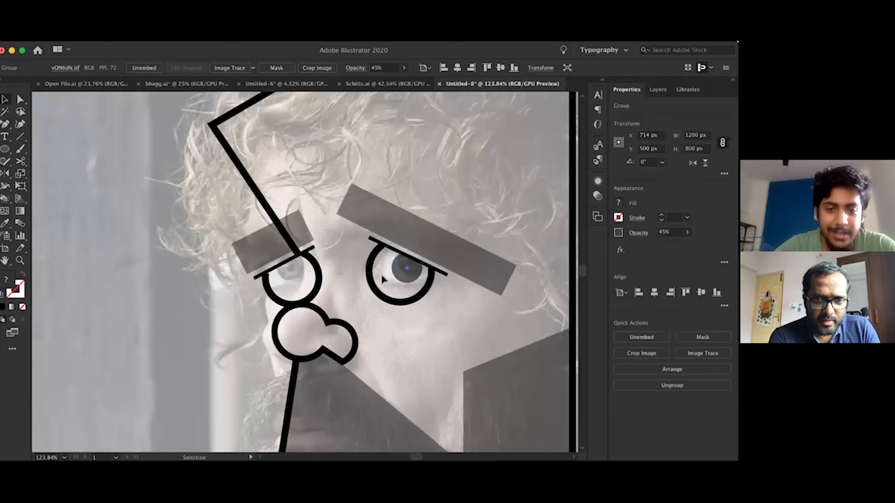
{"action": "left_click_drag", "start_coordinate": [296, 277], "coordinate": [294, 253]}
{"action": "scroll", "coordinate": [294, 248], "scroll_direction": "up", "scroll_amount": 3}
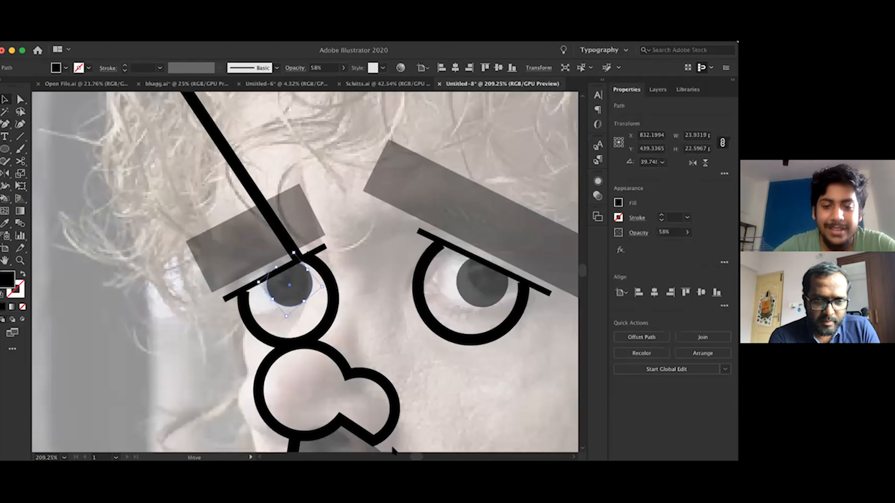
{"action": "key", "text": "Right"}
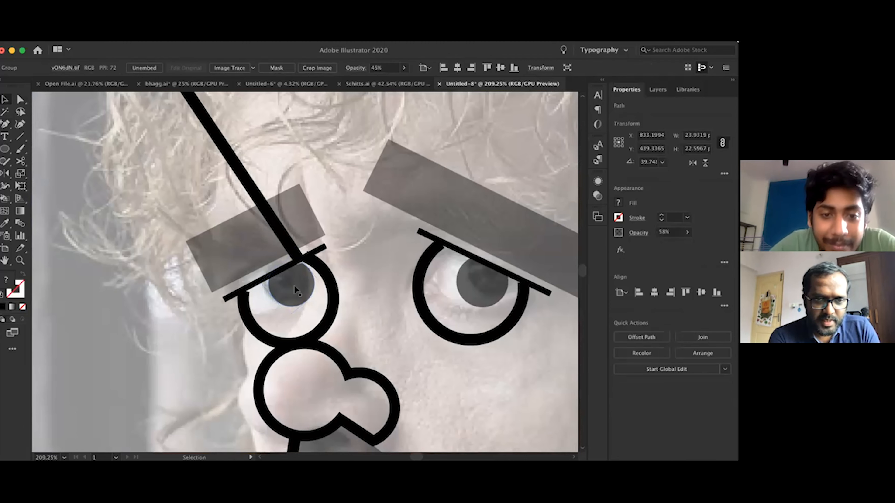
{"action": "left_click_drag", "start_coordinate": [327, 281], "coordinate": [327, 276]}
{"action": "key", "text": "super+0"}
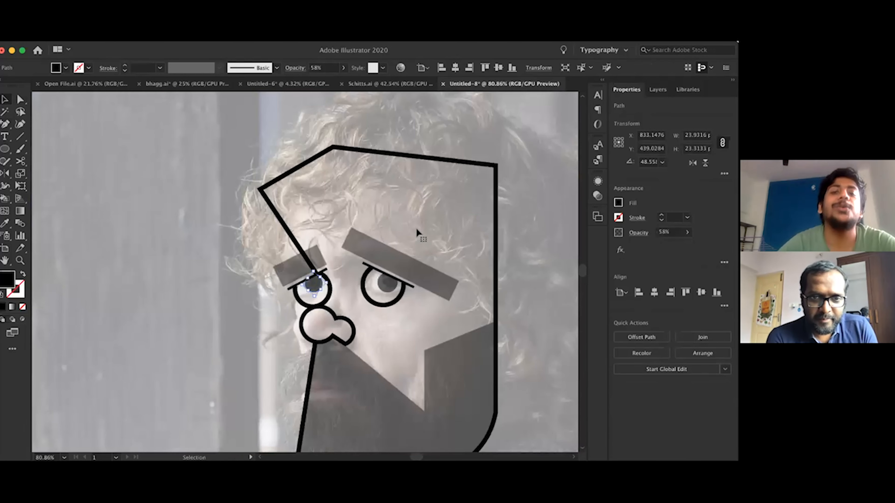
Remove the faded photo to check the whole portrait with both pupils, and restore it
{"action": "left_click", "coordinate": [416, 227]}
{"action": "key", "text": "Delete"}
{"action": "scroll", "coordinate": [416, 227], "scroll_direction": "down", "scroll_amount": 5}
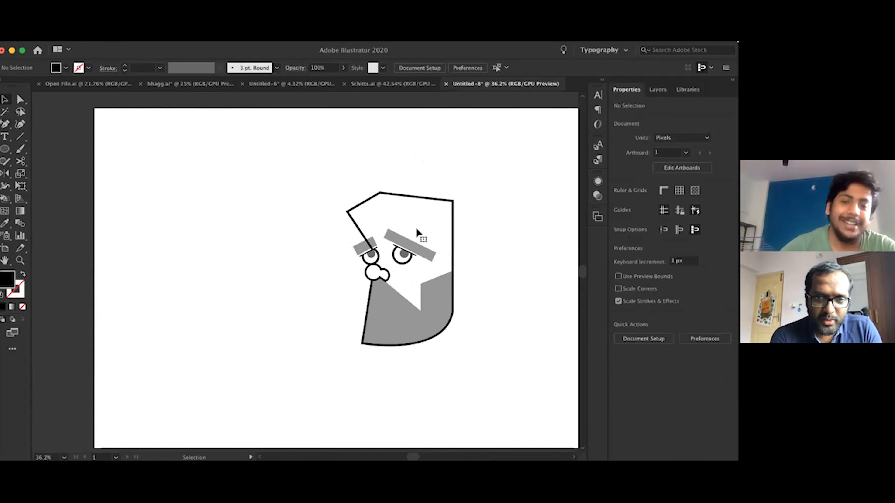
{"action": "scroll", "coordinate": [416, 228], "scroll_direction": "up", "scroll_amount": 2}
{"action": "key", "text": "super+z"}
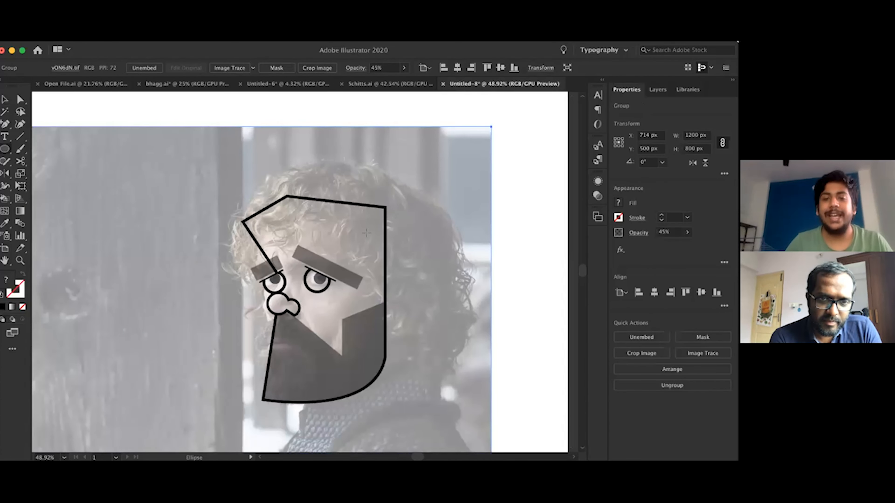
{"action": "key", "text": "super+Tab"}
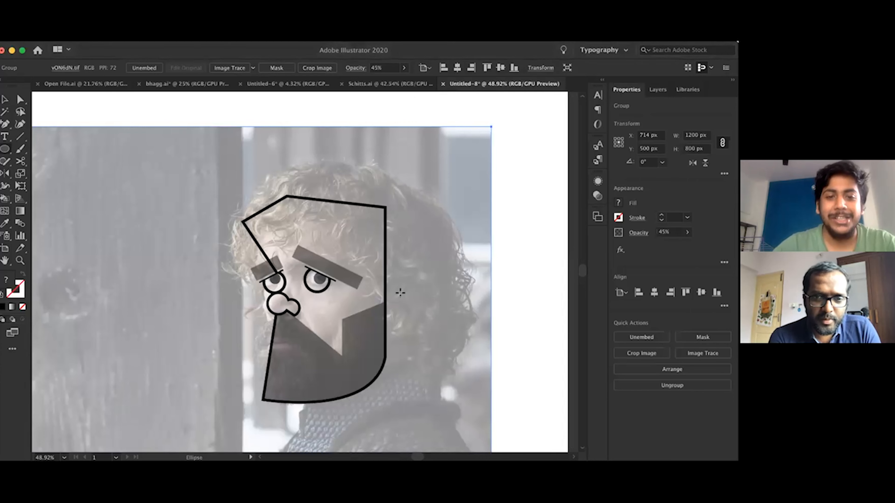
Draw an unfilled circle with a 5 pt black outline around the head, and enlarge it to about 793 px wide
{"action": "scroll", "coordinate": [258, 181], "scroll_direction": "down", "scroll_amount": 3}
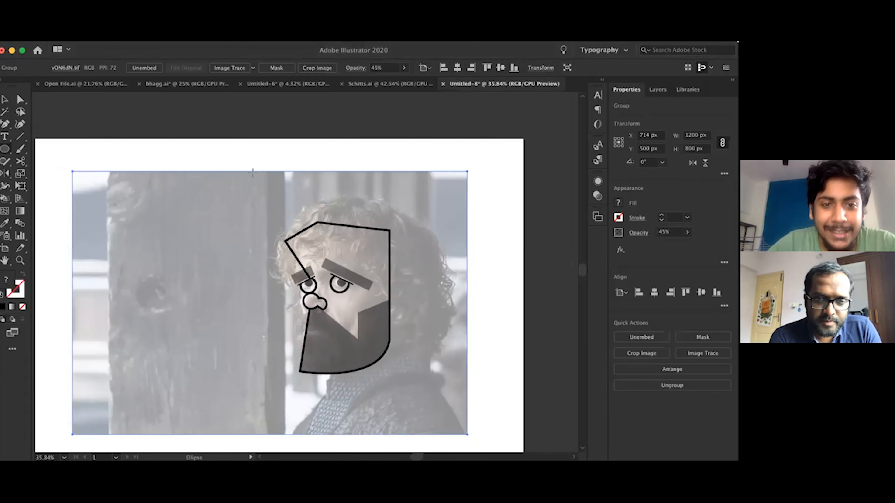
{"action": "left_click_drag", "start_coordinate": [441, 345], "coordinate": [464, 384]}
{"action": "key", "text": "i"}
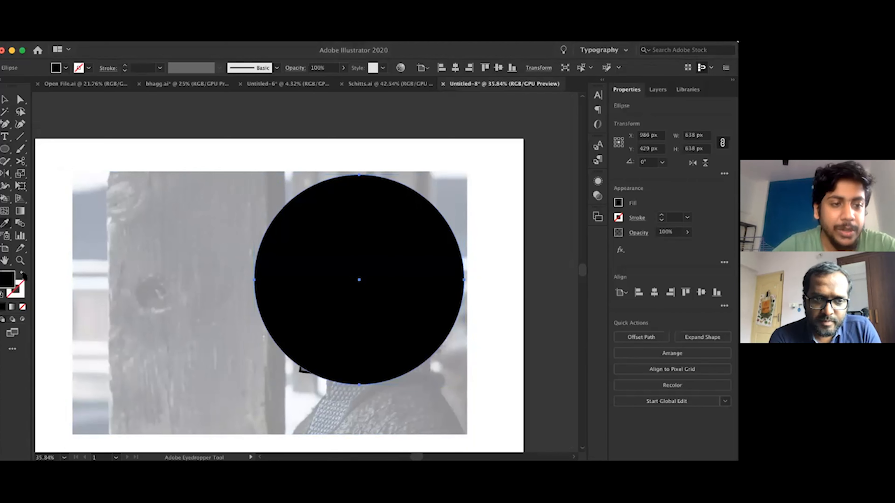
{"action": "left_click", "coordinate": [23, 274]}
{"action": "left_click", "coordinate": [687, 217]}
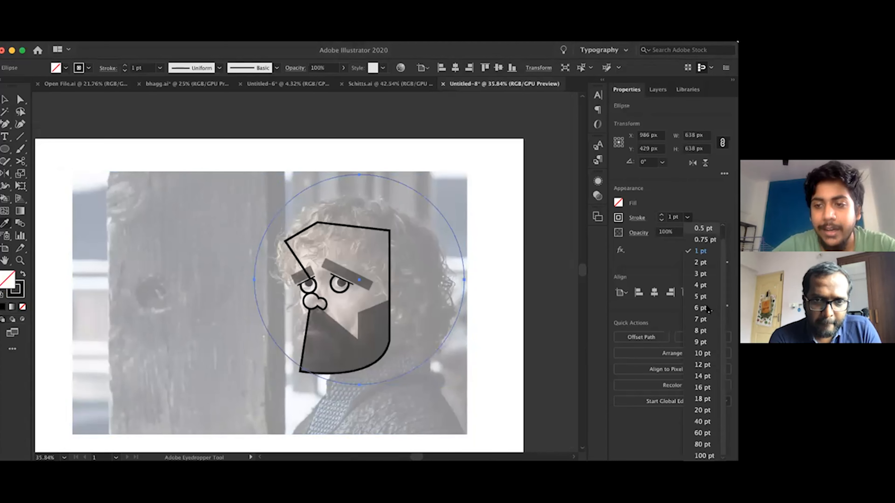
{"action": "left_click", "coordinate": [704, 308]}
{"action": "key", "text": "v"}
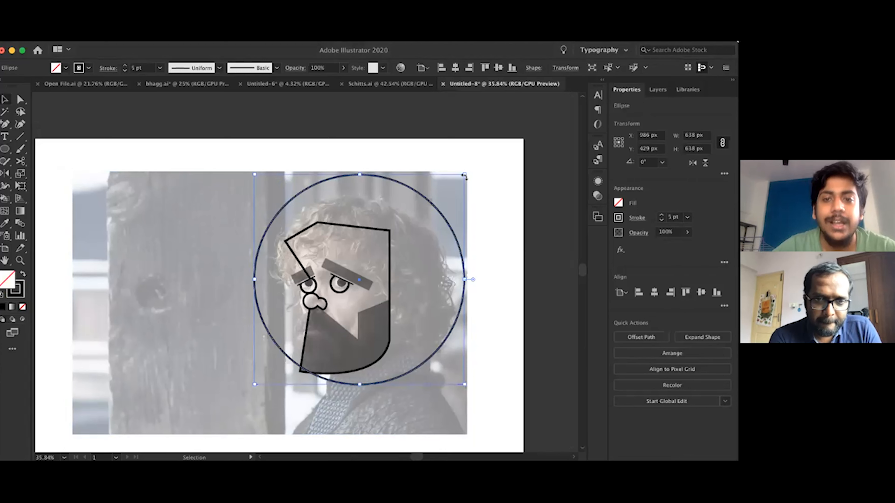
{"action": "left_click_drag", "start_coordinate": [464, 178], "coordinate": [481, 168]}
Remove the faded photo to check the portrait inside the large circle, and restore it
{"action": "left_click", "coordinate": [424, 249]}
{"action": "key", "text": "Delete"}
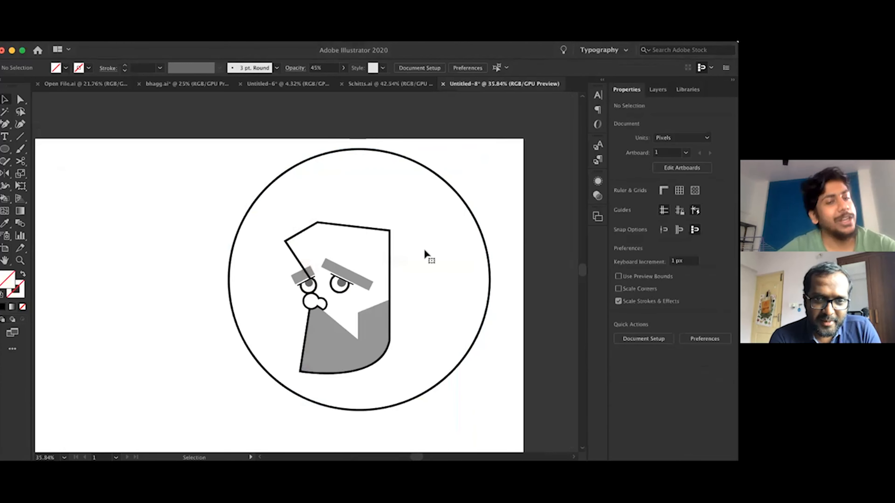
{"action": "key", "text": "super+z"}
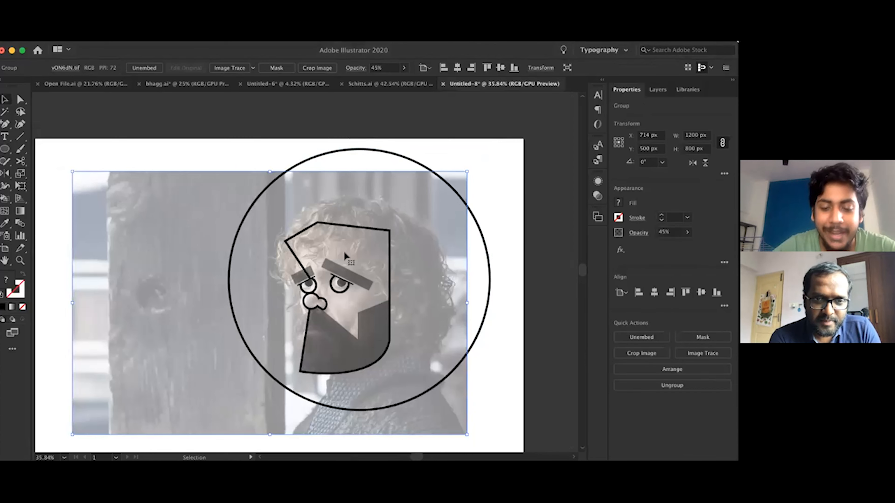
Add an anchor point on the slanted forehead edge of the face outline, above the smaller eyebrow
{"action": "scroll", "coordinate": [343, 250], "scroll_direction": "up", "scroll_amount": 3}
{"action": "key", "text": "p"}
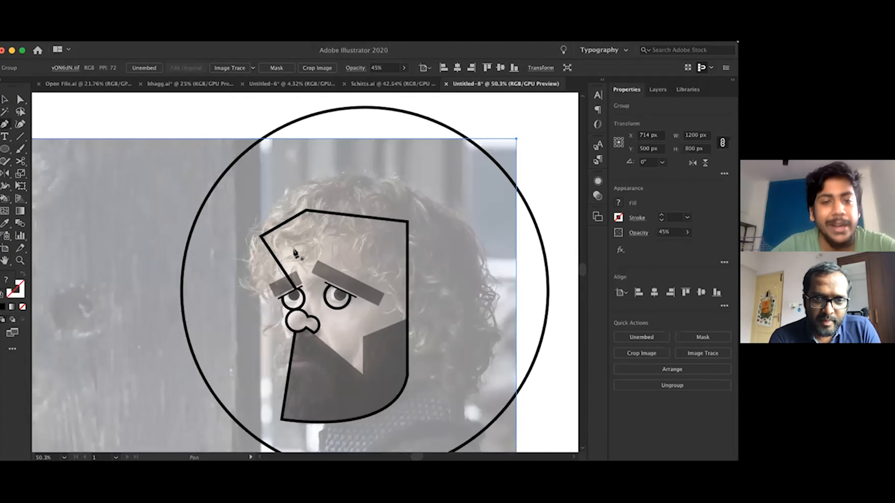
{"action": "key", "text": "l"}
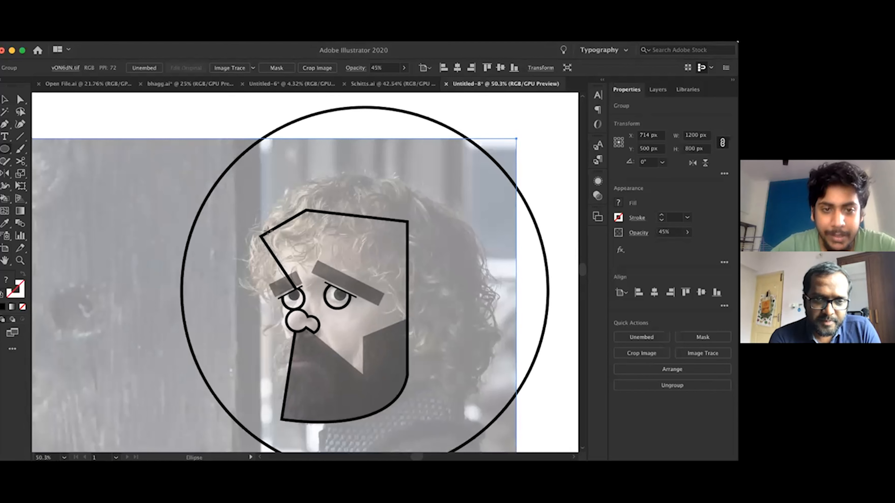
{"action": "key", "text": "p"}
{"action": "left_click", "coordinate": [283, 270]}
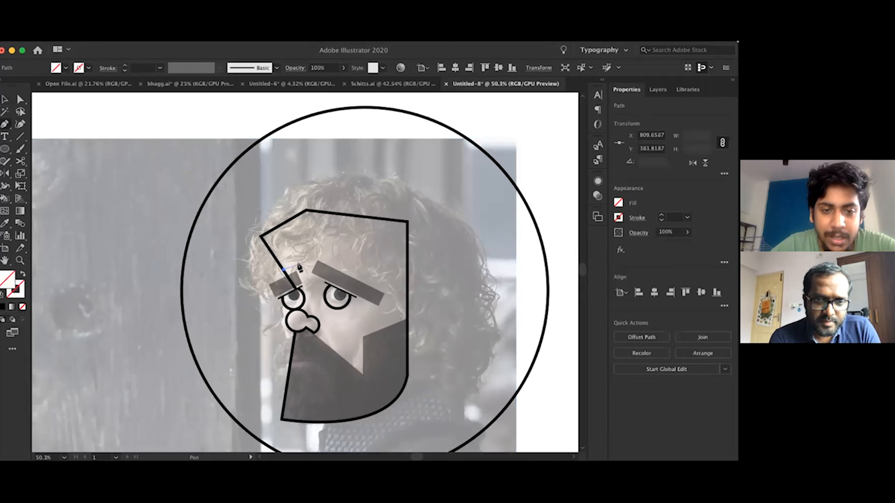
{"action": "scroll", "coordinate": [298, 264], "scroll_direction": "up", "scroll_amount": 2}
{"action": "left_click", "coordinate": [265, 256], "text": "super"}
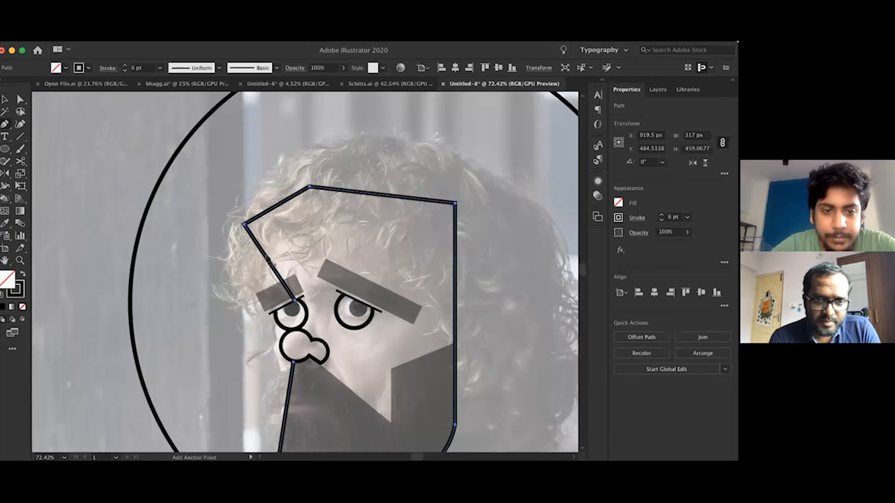
{"action": "left_click", "coordinate": [268, 260]}
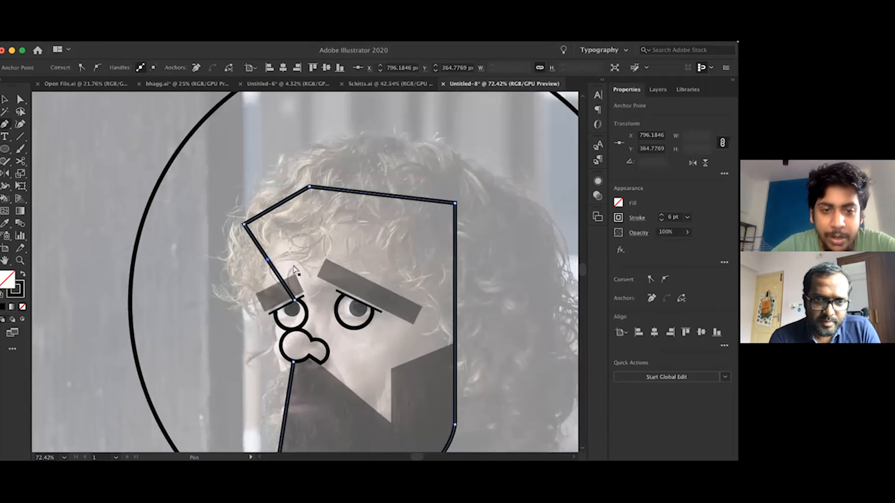
Draw a wavy hairline from the new forehead point across the larger eyebrow and down to the back edge of the beard, adjusting its last curves
{"action": "left_click", "coordinate": [268, 260]}
{"action": "left_click_drag", "start_coordinate": [297, 261], "coordinate": [401, 299]}
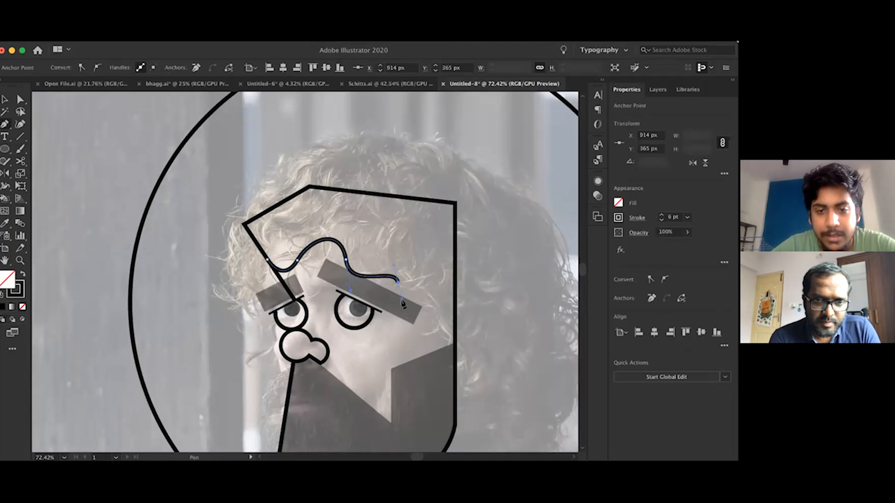
{"action": "left_click_drag", "start_coordinate": [433, 331], "coordinate": [469, 321]}
{"action": "scroll", "coordinate": [434, 365], "scroll_direction": "down", "scroll_amount": 5}
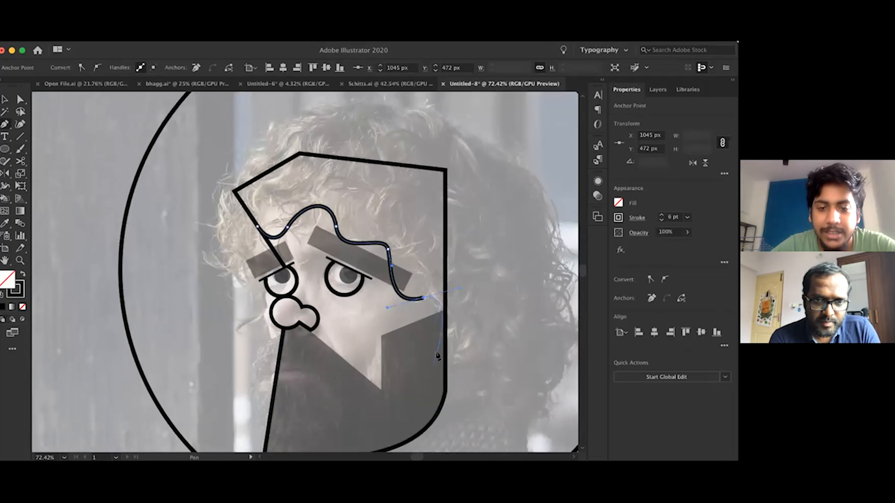
{"action": "left_click_drag", "start_coordinate": [429, 355], "coordinate": [466, 369]}
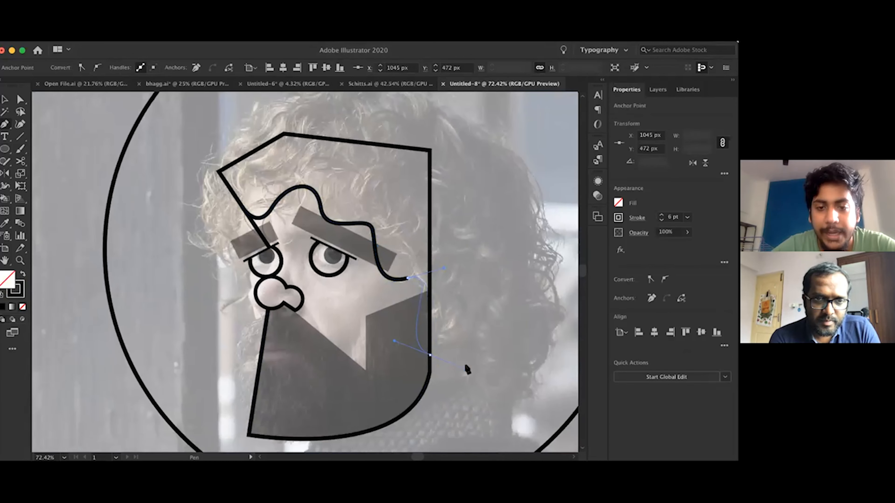
{"action": "key", "text": "a"}
{"action": "left_click_drag", "start_coordinate": [443, 269], "coordinate": [457, 279]}
{"action": "key", "text": "p"}
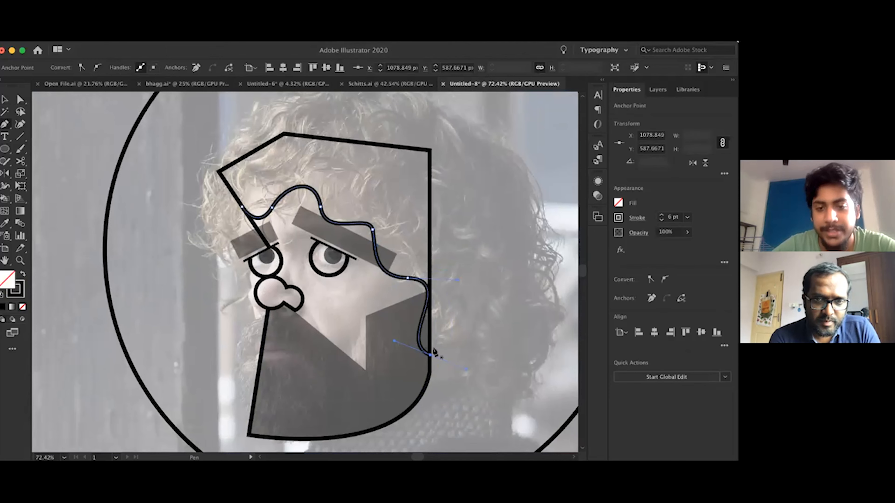
{"action": "left_click", "coordinate": [242, 208]}
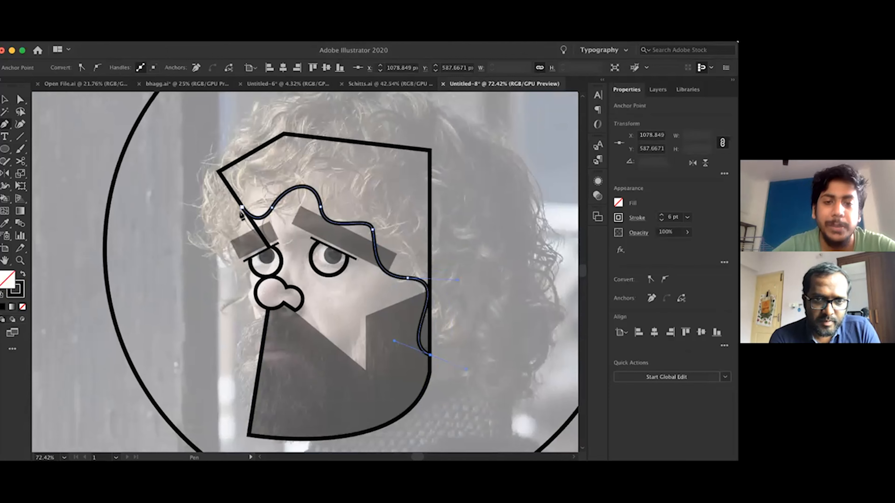
{"action": "left_click_drag", "start_coordinate": [200, 235], "coordinate": [164, 215]}
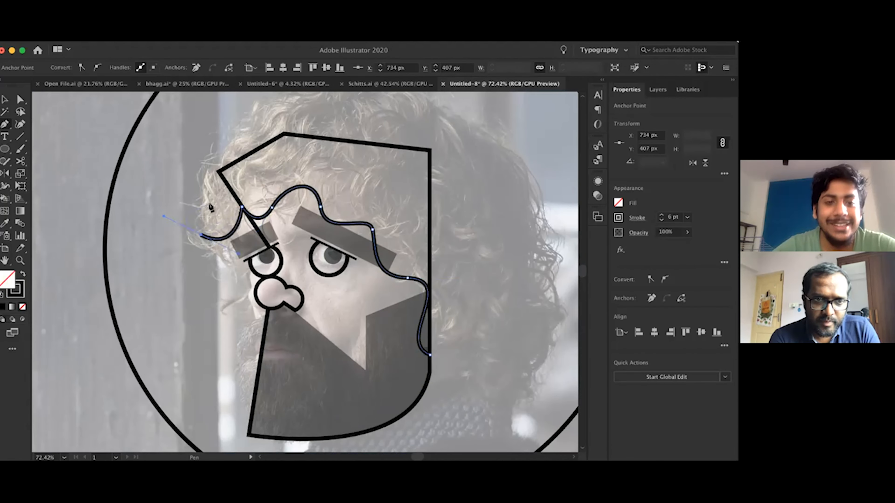
{"action": "key", "text": "super+z"}
Draw a wavy hair strand in front of the forehead, past the smaller eye and nose to the beard's front edge
{"action": "left_click", "coordinate": [197, 167]}
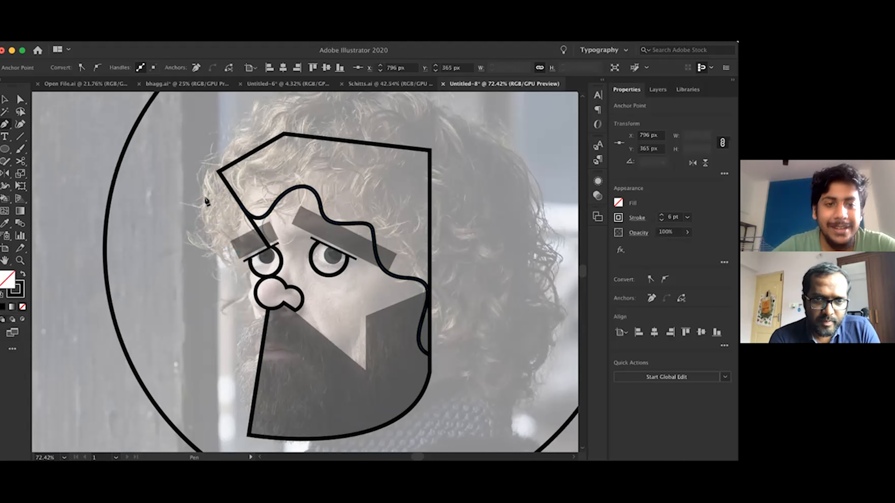
{"action": "left_click_drag", "start_coordinate": [210, 202], "coordinate": [233, 202]}
{"action": "mouse_move", "coordinate": [214, 248]}
{"action": "left_mouse_down"}
{"action": "mouse_move", "coordinate": [222, 307]}
{"action": "mouse_move", "coordinate": [266, 320]}
{"action": "left_mouse_up"}
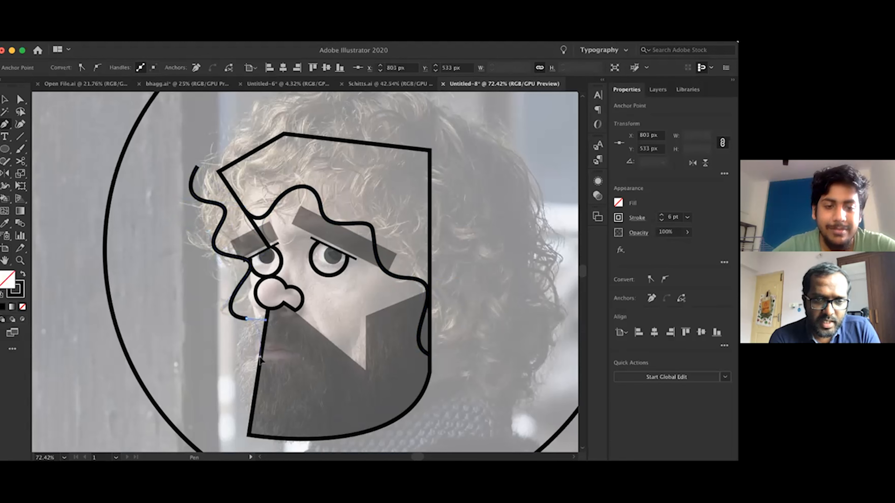
{"action": "key", "text": "a"}
{"action": "left_click", "coordinate": [253, 321]}
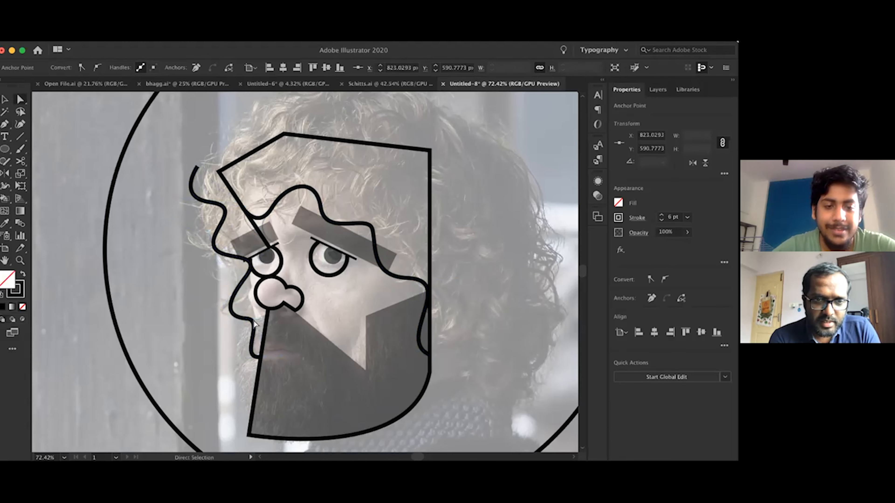
{"action": "left_click", "coordinate": [251, 323]}
{"action": "left_click", "coordinate": [247, 319]}
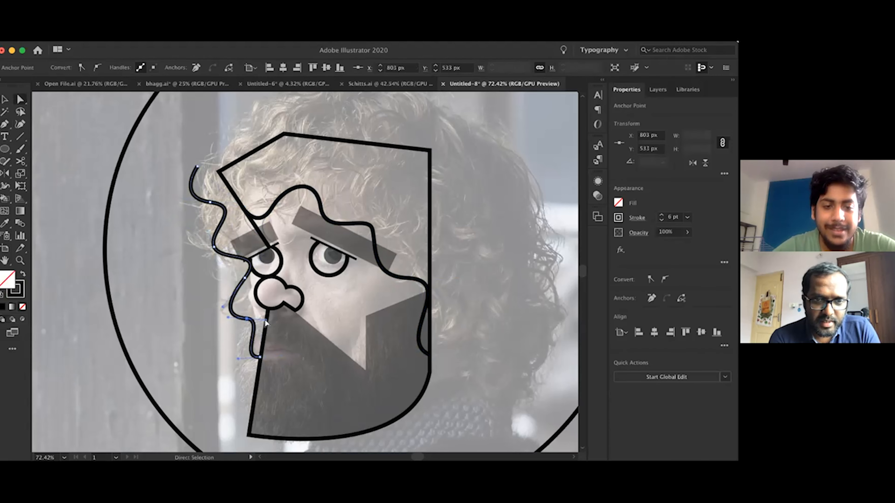
{"action": "left_click_drag", "start_coordinate": [275, 324], "coordinate": [275, 324]}
Hide the faded photo to check the portrait with the hairline and front strand, and show it again
{"action": "scroll", "coordinate": [275, 325], "scroll_direction": "down", "scroll_amount": 5}
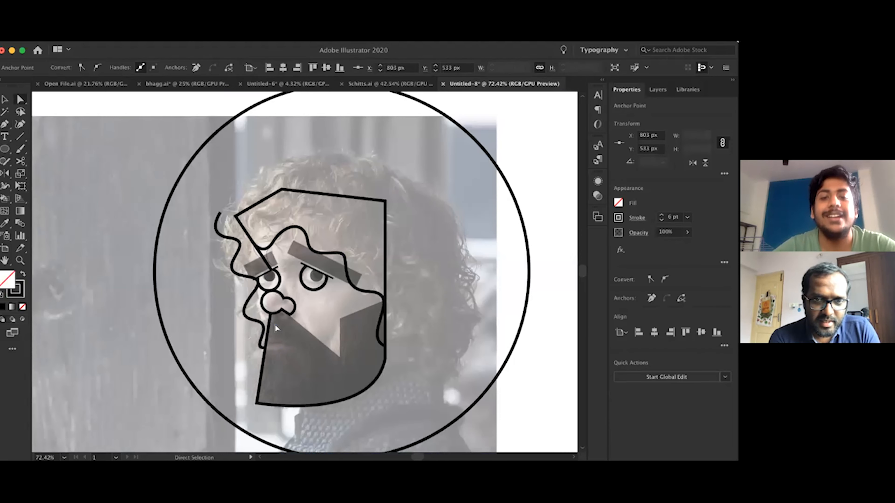
{"action": "key", "text": "v"}
{"action": "left_click", "coordinate": [382, 295]}
{"action": "key", "text": "super+3"}
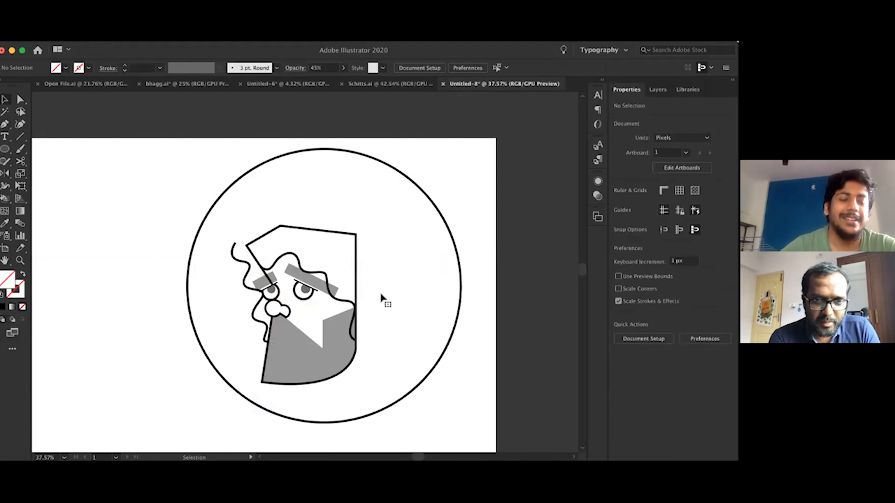
{"action": "key", "text": "alt+super+3"}
{"action": "key", "text": "p"}
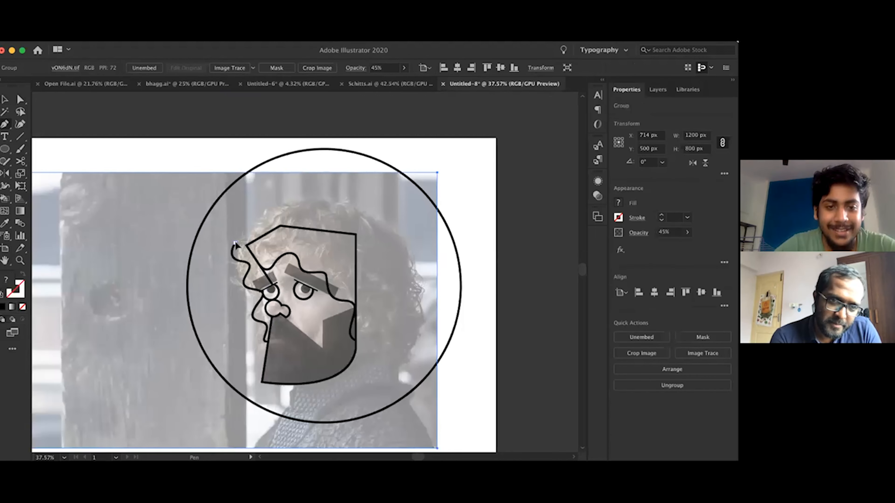
{"action": "left_click", "coordinate": [235, 243]}
{"action": "left_click_drag", "start_coordinate": [261, 207], "coordinate": [295, 208]}
{"action": "key", "text": "super+z"}
Move the circle down and towards the back of the head, and shrink it to about 656 px wide around the hair
{"action": "key", "text": "v"}
{"action": "left_click", "coordinate": [245, 175]}
{"action": "left_click_drag", "start_coordinate": [245, 174], "coordinate": [264, 196]}
{"action": "key", "text": "shift+Down"}
{"action": "key", "text": "shift+Down"}
{"action": "key", "text": "shift+Down"}
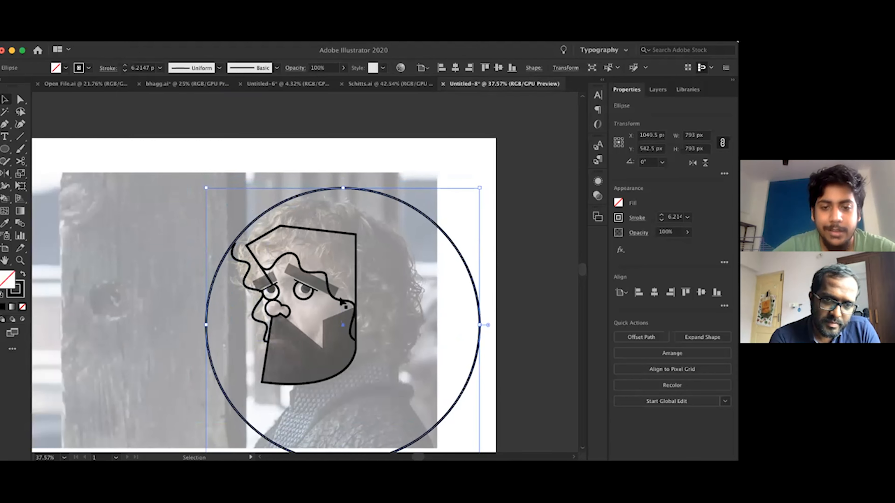
{"action": "scroll", "coordinate": [482, 400], "scroll_direction": "down", "scroll_amount": 3}
{"action": "mouse_move", "coordinate": [474, 422]}
{"action": "left_mouse_down"}
{"action": "mouse_move", "coordinate": [454, 389]}
{"action": "mouse_move", "coordinate": [427, 376]}
{"action": "left_mouse_up"}
Add anchor points at the circle's upper front and lower back, and delete the section below the face to leave an open arc
{"action": "key", "text": "plus"}
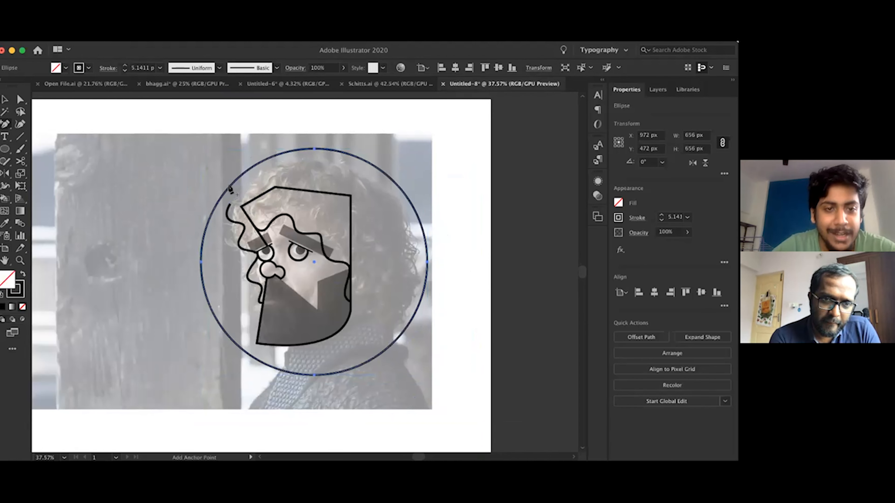
{"action": "left_click", "coordinate": [234, 183]}
{"action": "left_click", "coordinate": [381, 354]}
{"action": "key", "text": "Return"}
{"action": "key", "text": "a"}
{"action": "left_click", "coordinate": [314, 375]}
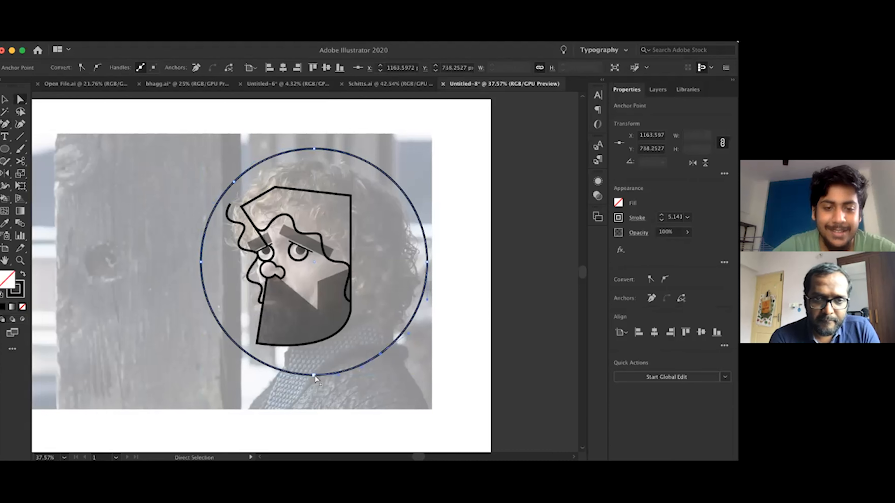
{"action": "left_click", "coordinate": [200, 261], "text": "shift"}
{"action": "key", "text": "BackSpace"}
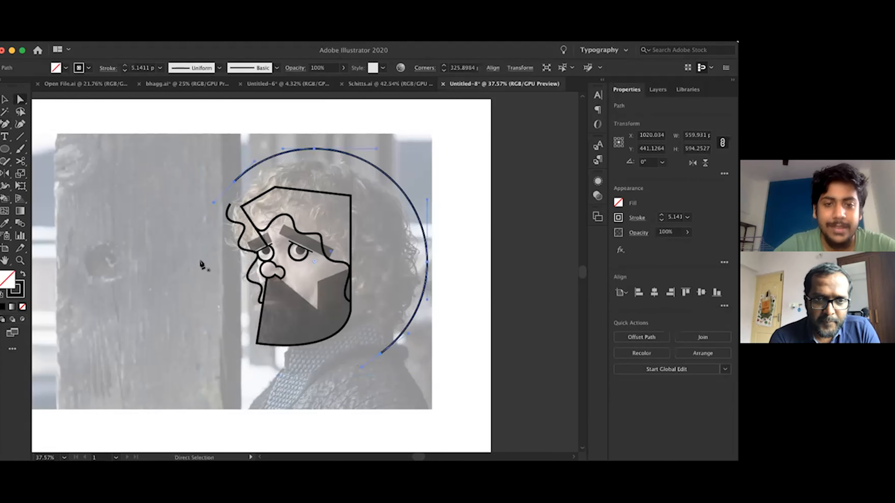
Join the front strand's upper end to the arc with a curved segment, and reshape the hair outline over the crown
{"action": "key", "text": "p"}
{"action": "scroll", "coordinate": [201, 262], "scroll_direction": "up", "scroll_amount": 4}
{"action": "left_click", "coordinate": [230, 200]}
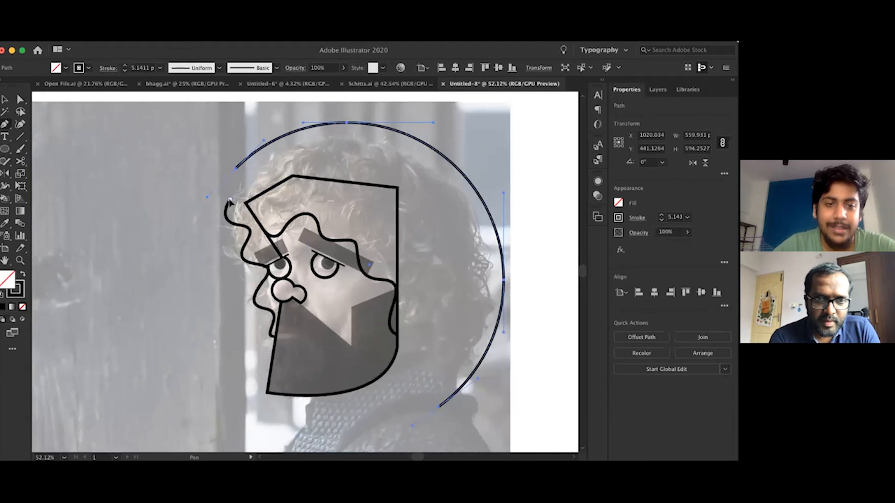
{"action": "left_click_drag", "start_coordinate": [235, 169], "coordinate": [271, 162]}
{"action": "left_click_drag", "start_coordinate": [303, 123], "coordinate": [291, 106]}
{"action": "key", "text": "a"}
{"action": "key", "text": "super+z"}
{"action": "scroll", "coordinate": [388, 145], "scroll_direction": "right", "scroll_amount": 3}
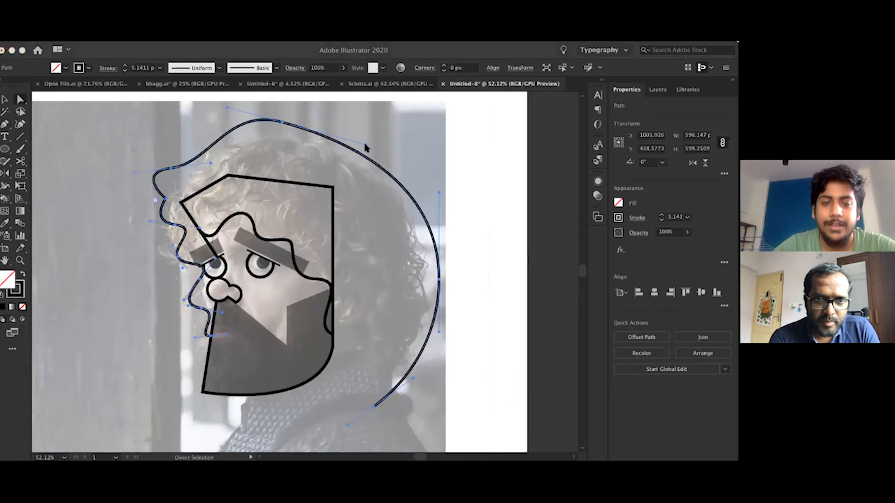
{"action": "left_click", "coordinate": [455, 157]}
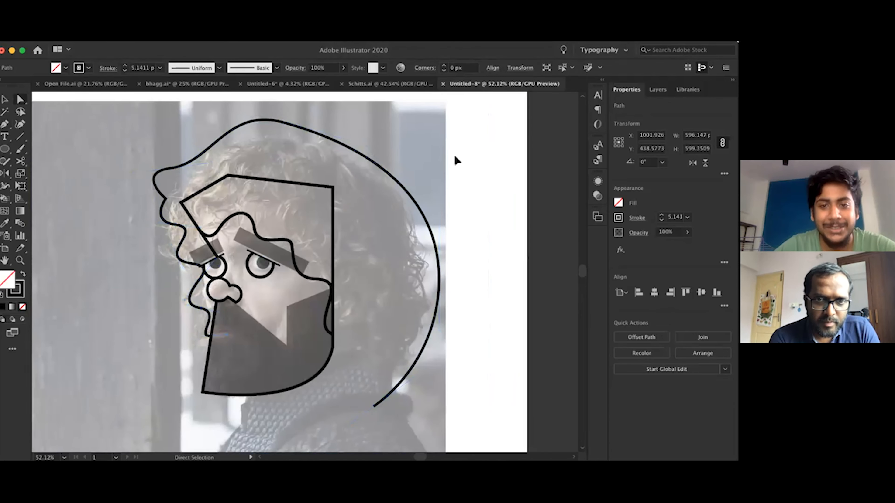
Move the lower end of the hair arc up and inward towards the neck, and adjust its curve
{"action": "left_click_drag", "start_coordinate": [375, 406], "coordinate": [362, 390]}
{"action": "left_click", "coordinate": [403, 365]}
{"action": "left_click_drag", "start_coordinate": [403, 365], "coordinate": [401, 390]}
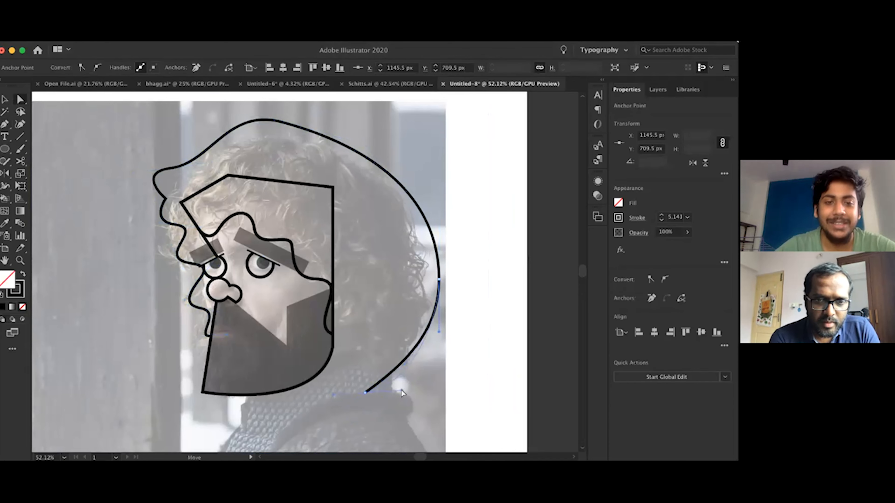
Add anchor points on the lower back of the hair arc and shift points inward to form waves
{"action": "key", "text": "p"}
{"action": "left_click", "coordinate": [424, 343]}
{"action": "key", "text": "Return"}
{"action": "left_click", "coordinate": [423, 342]}
{"action": "left_click", "coordinate": [433, 323]}
{"action": "key", "text": "a"}
{"action": "left_click_drag", "start_coordinate": [433, 323], "coordinate": [411, 313]}
{"action": "left_click_drag", "start_coordinate": [400, 375], "coordinate": [380, 364]}
Add anchor points on the upper back of the hair arc and shift points in and out to form large waves
{"action": "key", "text": "plus"}
{"action": "left_click", "coordinate": [402, 187]}
{"action": "left_click", "coordinate": [418, 210]}
{"action": "key", "text": "a"}
{"action": "left_click_drag", "start_coordinate": [421, 211], "coordinate": [402, 220]}
{"action": "left_click_drag", "start_coordinate": [402, 187], "coordinate": [405, 166]}
{"action": "key", "text": "plus"}
{"action": "left_click", "coordinate": [352, 144]}
{"action": "key", "text": "a"}
{"action": "left_click_drag", "start_coordinate": [402, 221], "coordinate": [447, 241]}
Add an anchor point behind the crown, shift the crown points to form waves, and adjust the curve at the back of the hair
{"action": "key", "text": "plus"}
{"action": "left_click", "coordinate": [325, 137]}
{"action": "key", "text": "a"}
{"action": "left_click_drag", "start_coordinate": [325, 136], "coordinate": [318, 148]}
{"action": "left_click", "coordinate": [282, 122]}
{"action": "left_click_drag", "start_coordinate": [283, 122], "coordinate": [270, 112]}
{"action": "left_click", "coordinate": [420, 282]}
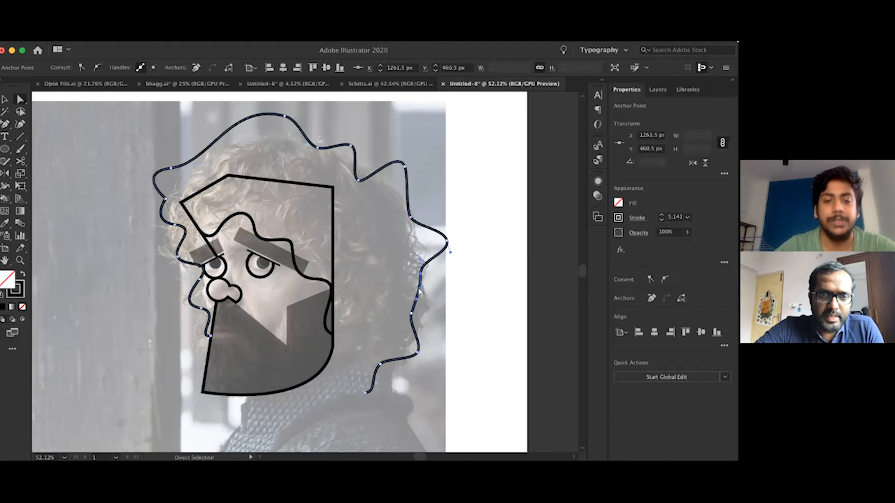
{"action": "left_click_drag", "start_coordinate": [432, 291], "coordinate": [433, 293]}
Remove the faded photo to check the portrait with the complete wavy hair outline
{"action": "key", "text": "v"}
{"action": "left_click", "coordinate": [441, 329]}
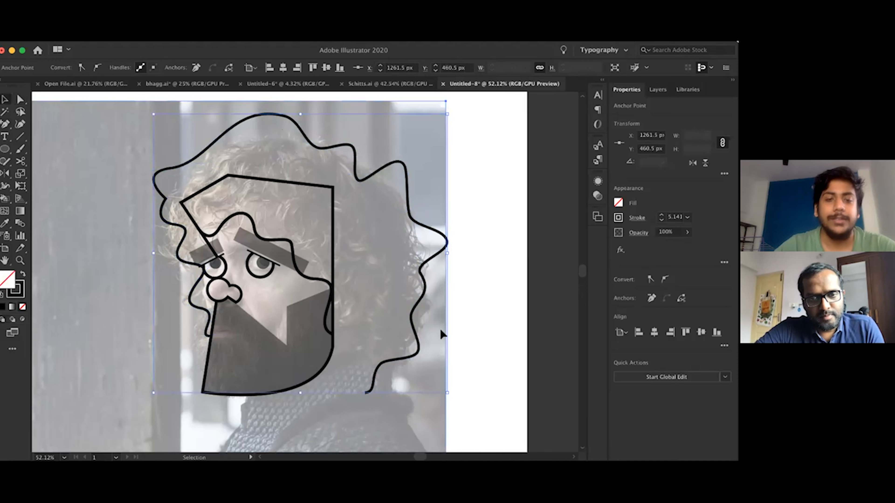
{"action": "key", "text": "Delete"}
{"action": "scroll", "coordinate": [440, 330], "scroll_direction": "down", "scroll_amount": 3}
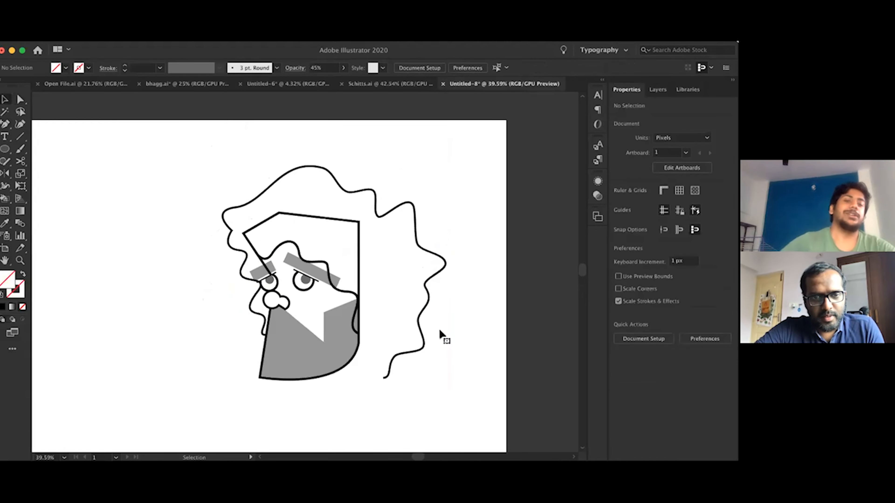
Restore the deleted faded photo behind the line portrait
{"action": "key", "text": "ctrl+z"}
{"action": "scroll", "coordinate": [322, 328], "scroll_direction": "up", "scroll_amount": 4}
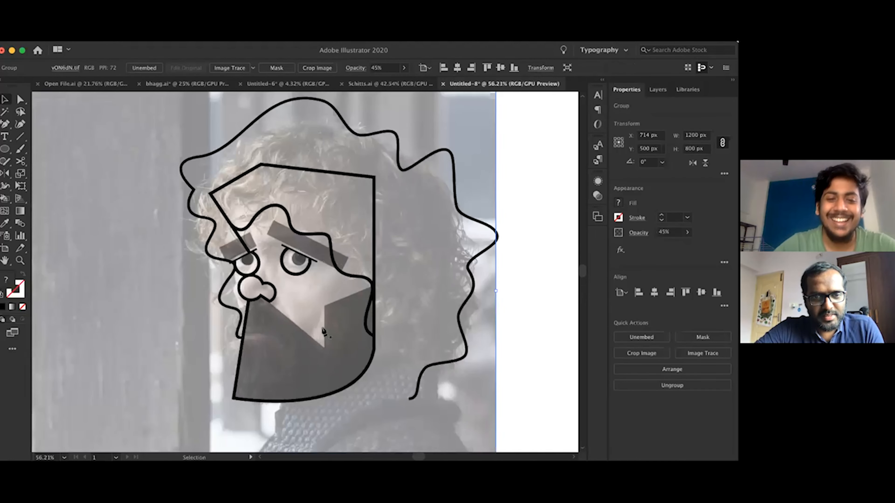
{"action": "key", "text": "p"}
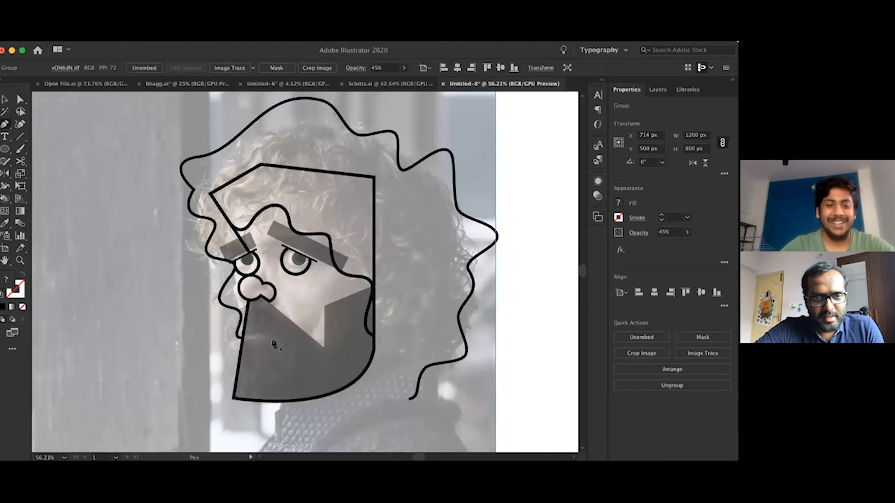
{"action": "scroll", "coordinate": [272, 339], "scroll_direction": "up", "scroll_amount": 2}
{"action": "scroll", "coordinate": [272, 339], "scroll_direction": "down", "scroll_amount": 5}
{"action": "key", "text": "v"}
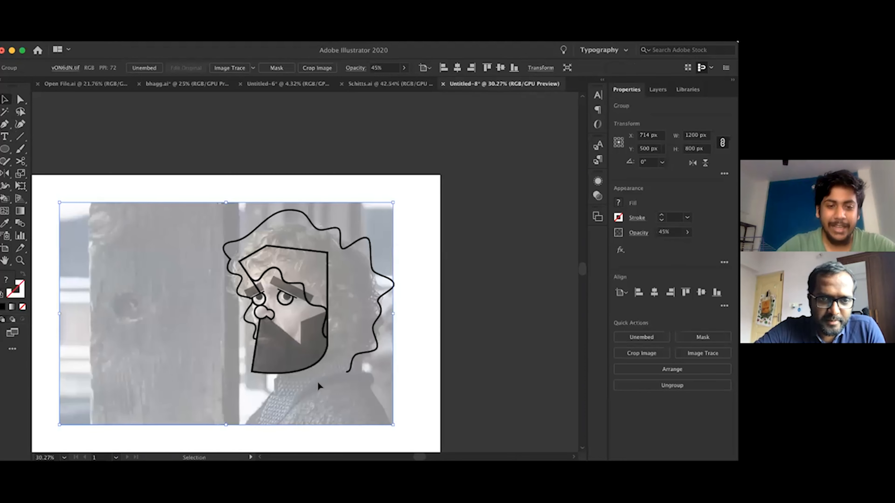
Remove the faded photo to check the line portrait on its own, and bring the photo back
{"action": "key", "text": "Delete"}
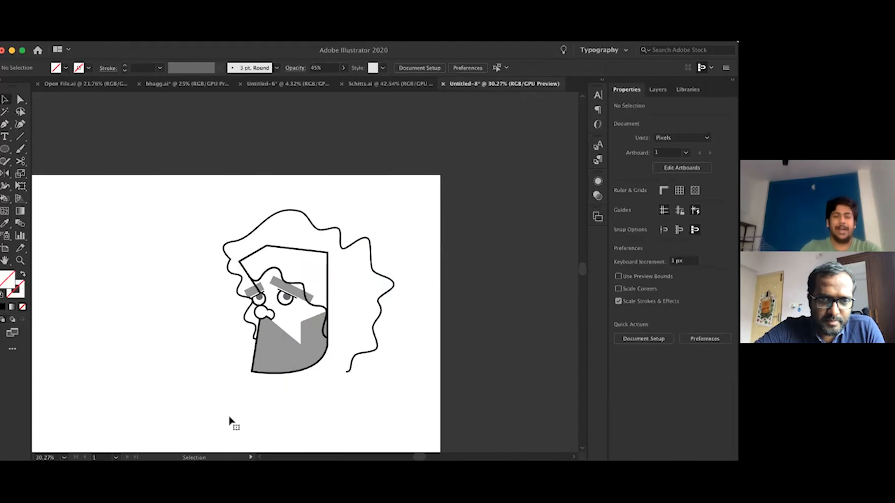
{"action": "key", "text": "a"}
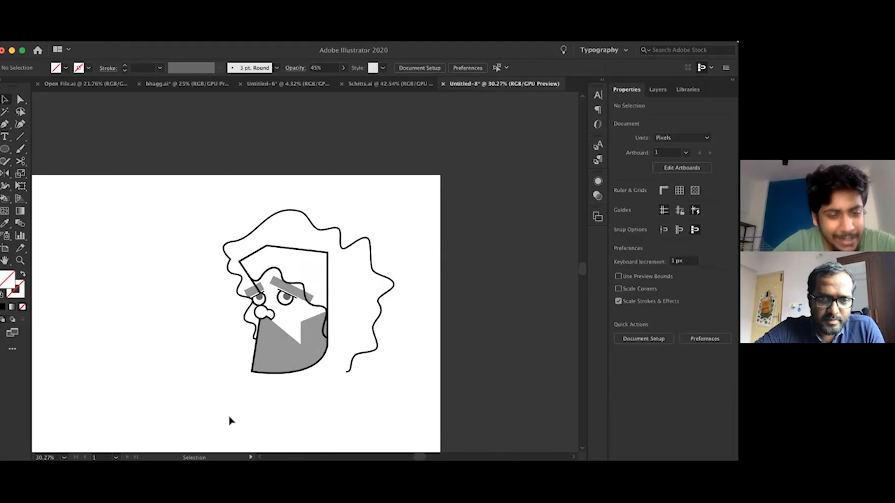
{"action": "key", "text": "ctrl+z"}
{"action": "key", "text": "ctrl+0"}
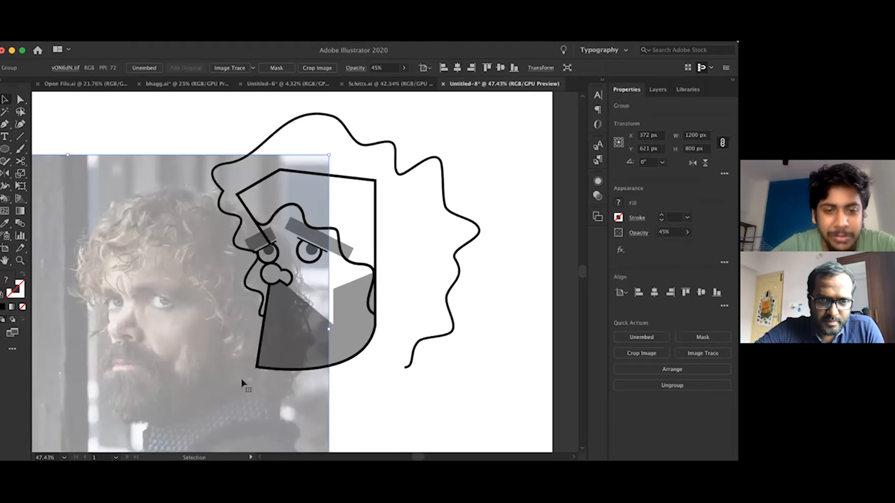
Draw a short horizontal mouth line with the Pen tool from the face's front edge into the beard, matching the outline's black stroke
{"action": "key", "text": "p"}
{"action": "scroll", "coordinate": [265, 339], "scroll_direction": "up", "scroll_amount": 4}
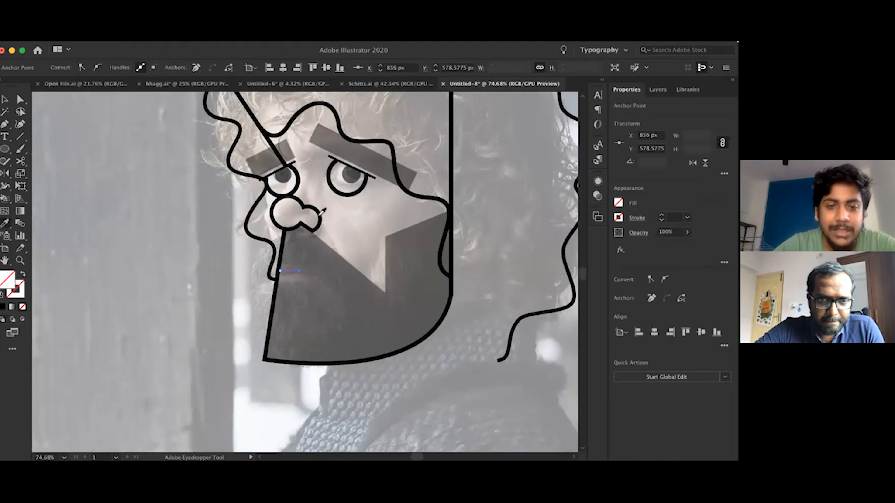
{"action": "left_click", "coordinate": [299, 270]}
{"action": "key", "text": "p"}
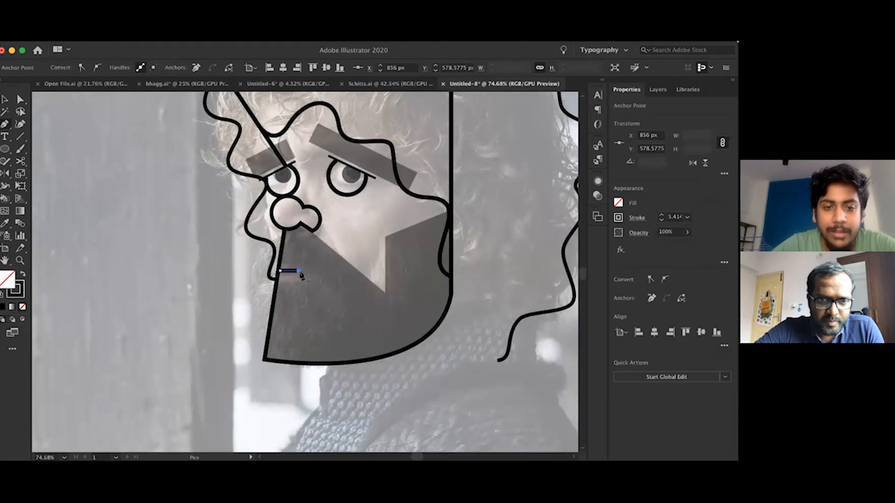
Remove the faded photo to check the short mouth line against the portrait, and restore the photo
{"action": "key", "text": "v"}
{"action": "scroll", "coordinate": [253, 293], "scroll_direction": "down", "scroll_amount": 5}
{"action": "left_click", "coordinate": [254, 293]}
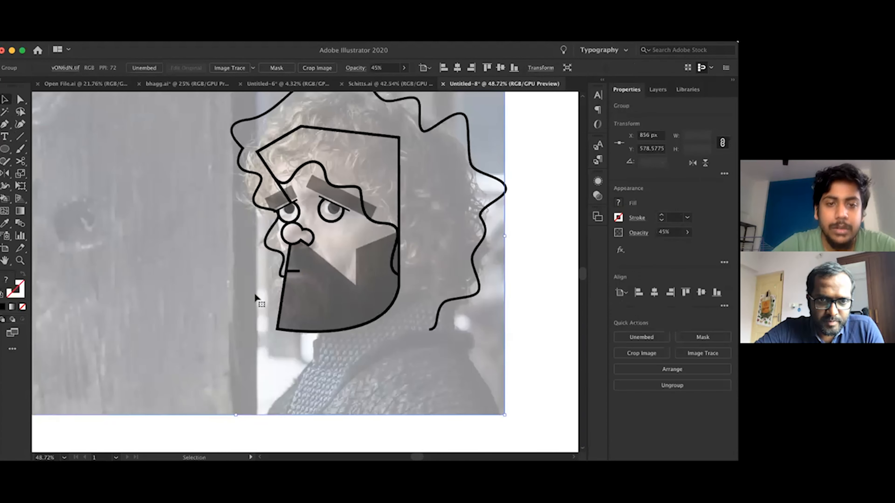
{"action": "key", "text": "Delete"}
{"action": "key", "text": "ctrl+z"}
Reshape the mouth line and extend it with a downward-slanting segment into a small frown about 43 px wide and 16 px high
{"action": "scroll", "coordinate": [315, 268], "scroll_direction": "up", "scroll_amount": 3}
{"action": "key", "text": "a"}
{"action": "left_click", "coordinate": [279, 274]}
{"action": "left_click", "coordinate": [280, 274]}
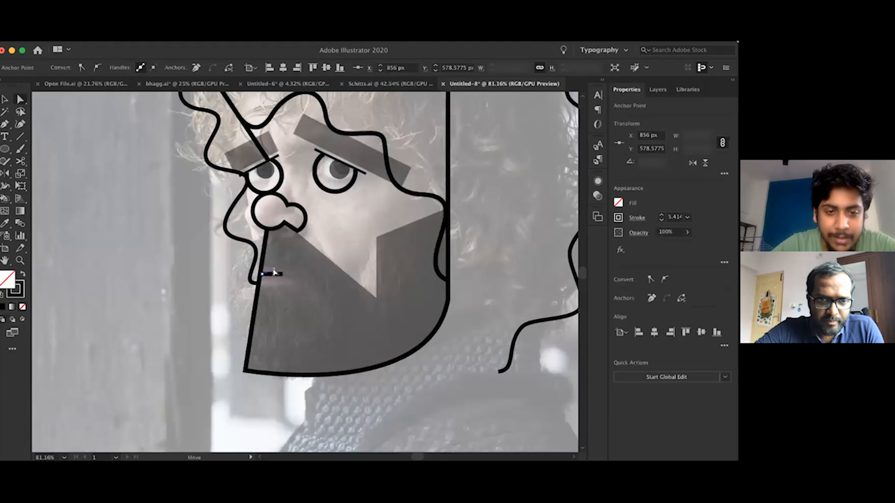
{"action": "key", "text": "p"}
{"action": "left_click", "coordinate": [294, 281]}
{"action": "key", "text": "v"}
{"action": "scroll", "coordinate": [291, 311], "scroll_direction": "down", "scroll_amount": 5}
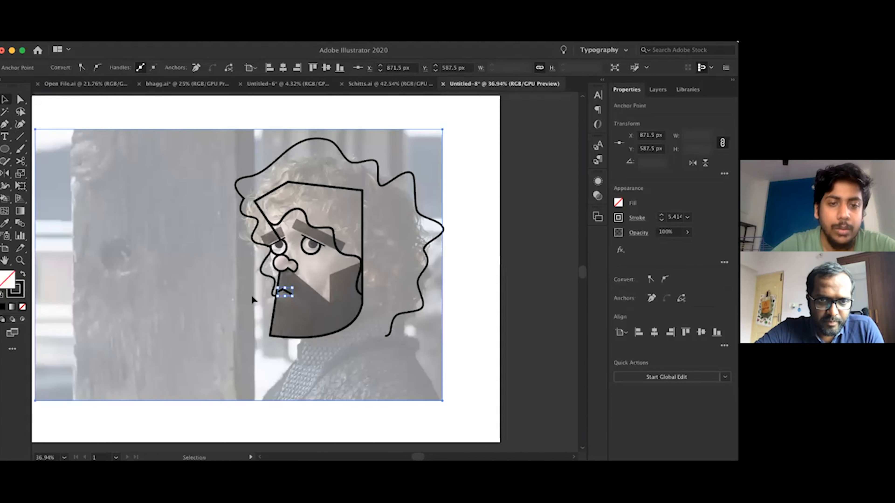
{"action": "left_click", "coordinate": [286, 296]}
{"action": "left_click", "coordinate": [285, 292]}
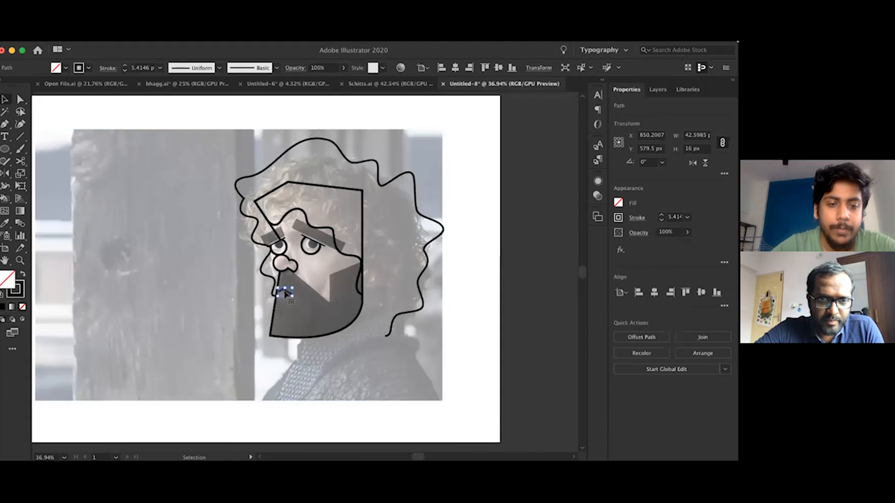
Remove the faded photo to view the portrait with the frowning mouth, and restore the photo
{"action": "left_click", "coordinate": [209, 322]}
{"action": "key", "text": "Delete"}
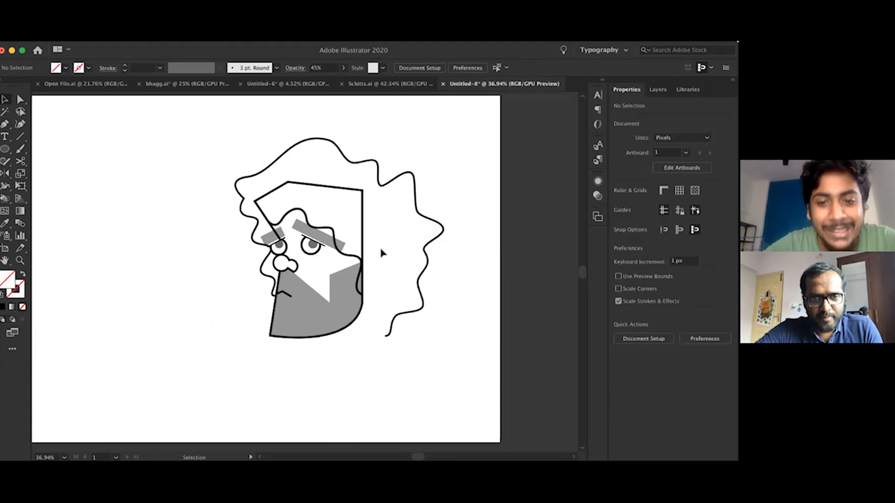
{"action": "key", "text": "alt+super+3"}
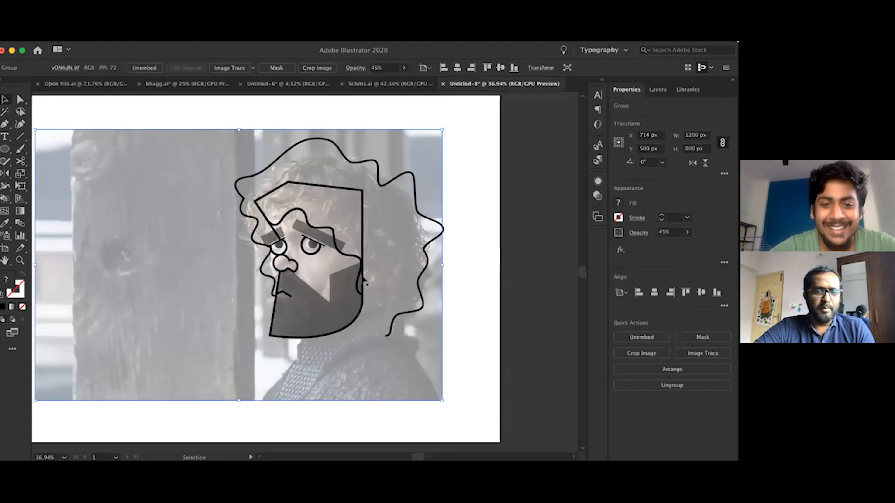
Delete the faded reference photo from behind the finished line portrait
{"action": "left_click", "coordinate": [356, 261]}
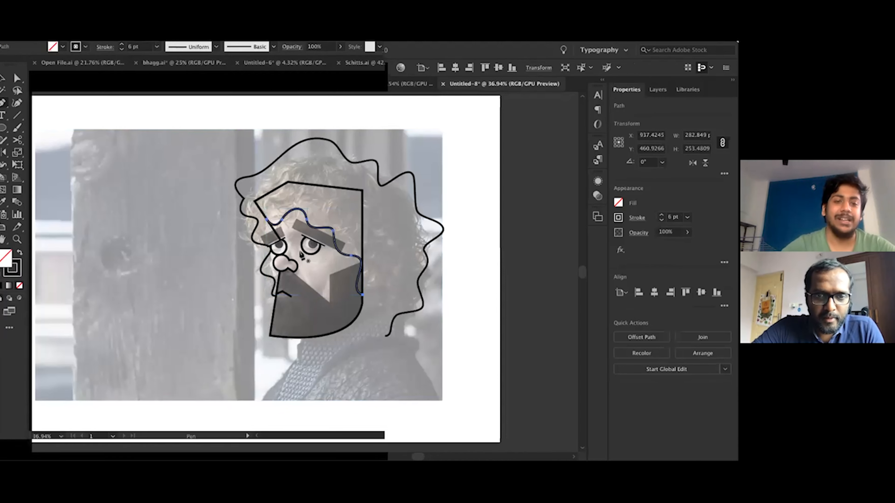
{"action": "left_click", "coordinate": [368, 339]}
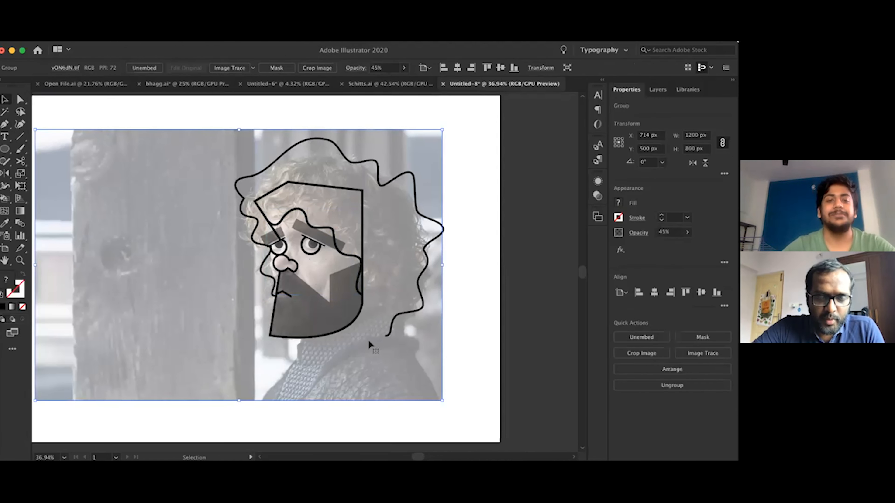
{"action": "key", "text": "Delete"}
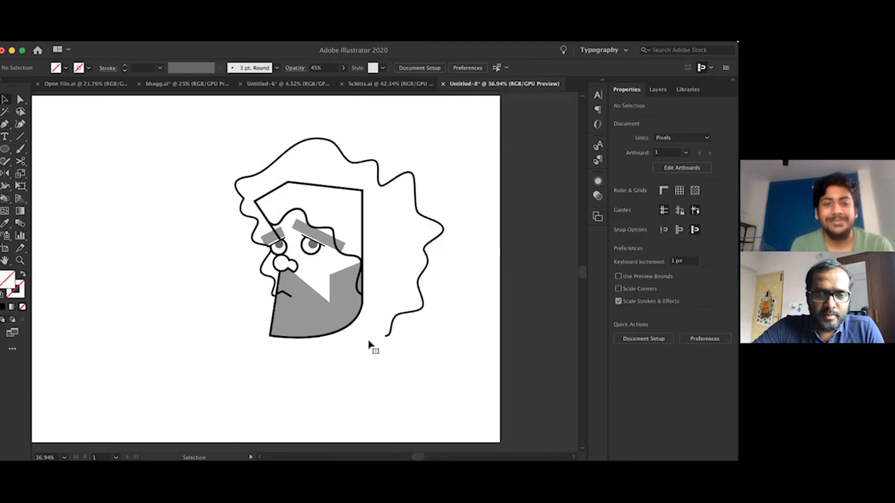